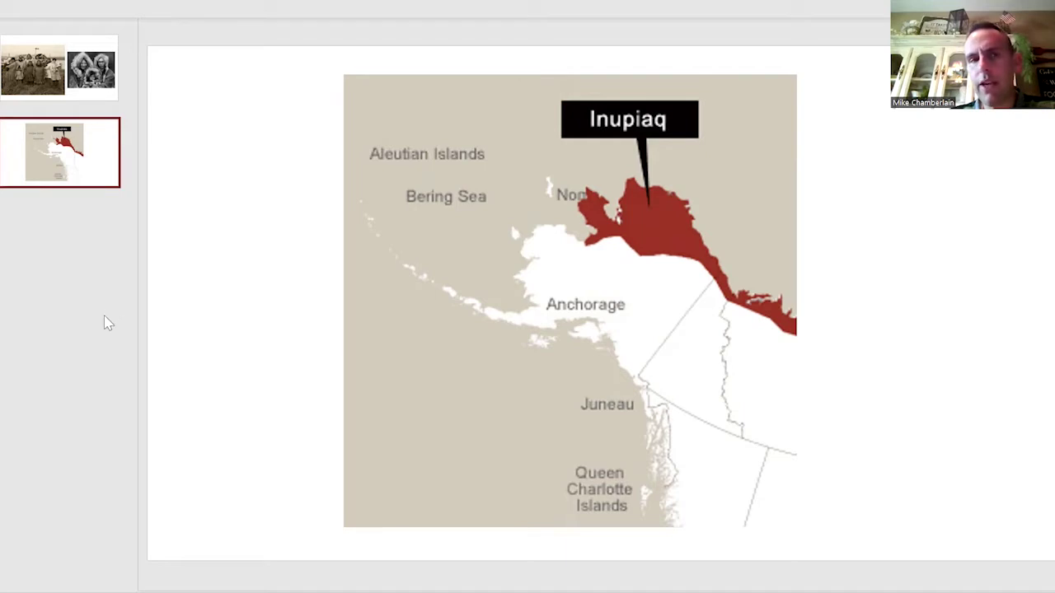
# View the slide with the family photographs, and switch to Adobe Acrobat to show the full Inupiaq numeral chart
pyautogui.click(75, 73)
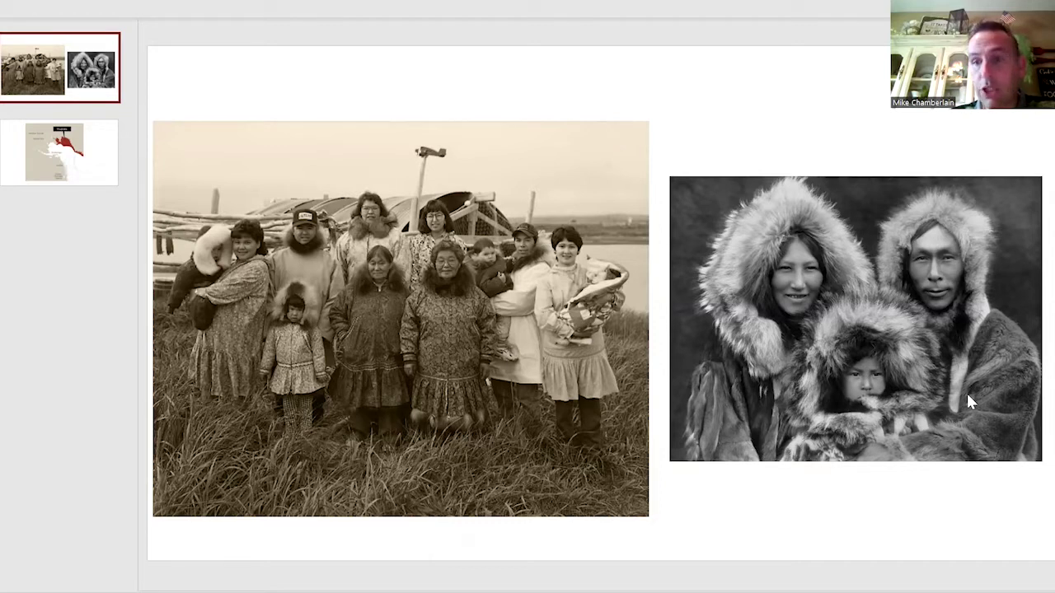
pyautogui.hotkey('alt', 'Tab')
pyautogui.click(531, 91)
pyautogui.click(531, 91)
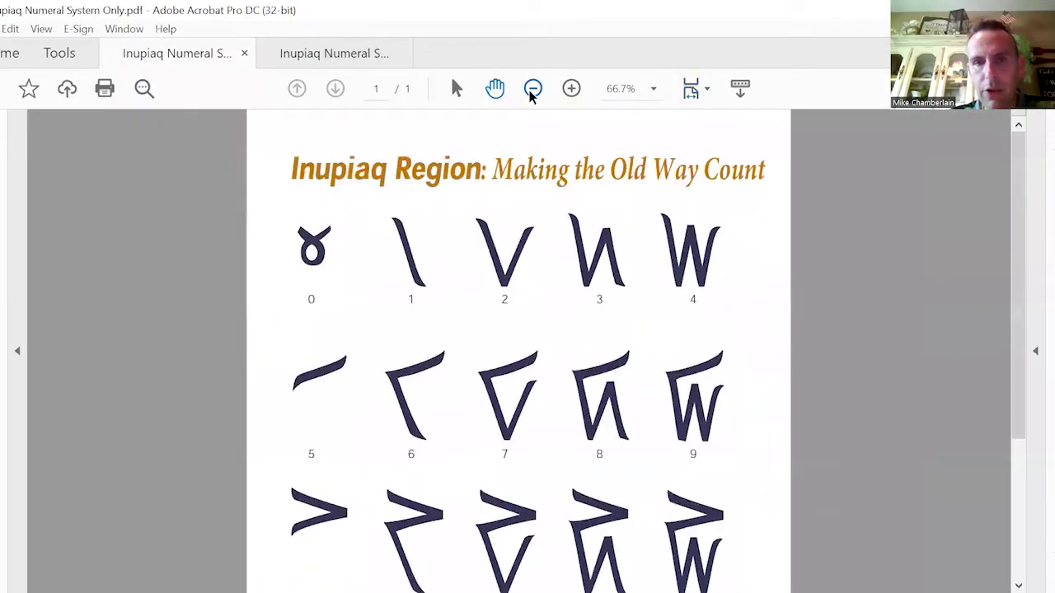
pyautogui.click(532, 91)
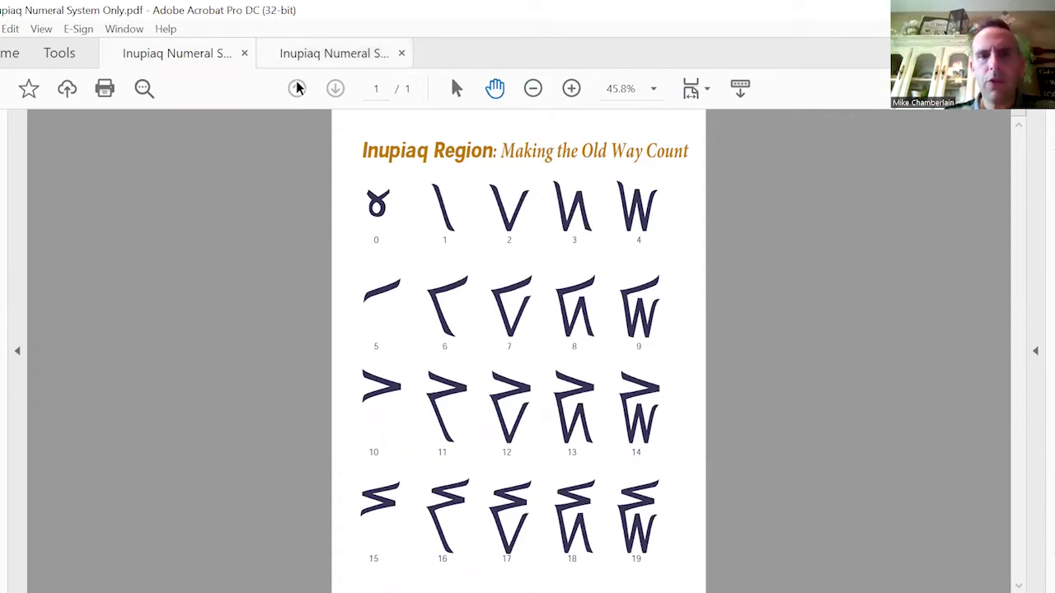
# Skim the article in Inupiaq Numeral System.pdf and enlarge the bracketed paragraph about the Kaktovik Inupiaq numerals to 200%
pyautogui.hotkey('ctrl', 'Tab')
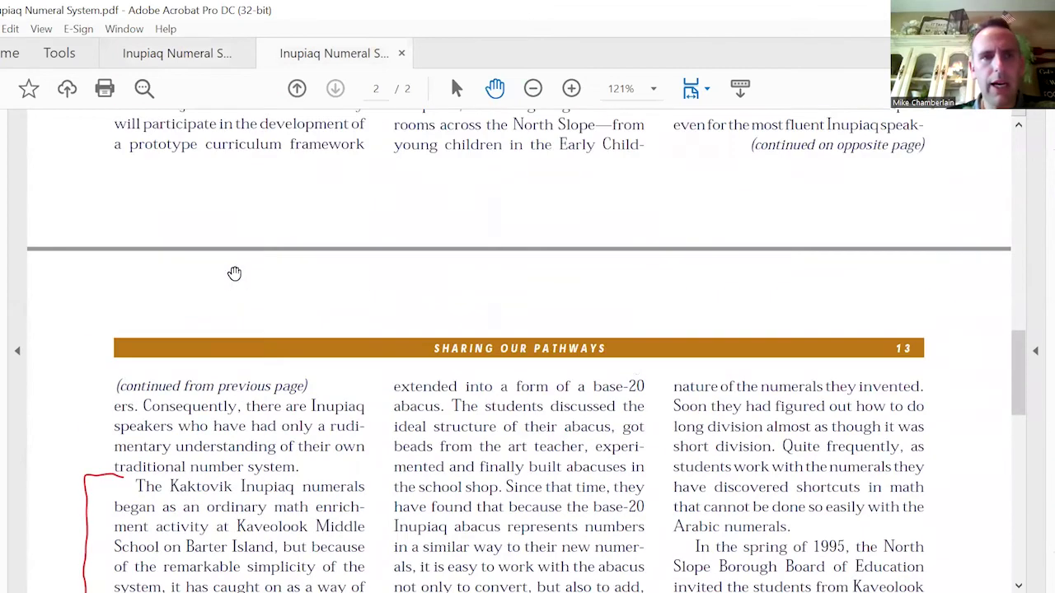
pyautogui.scroll(9, 230, 272)
pyautogui.scroll(3, 272, 300)
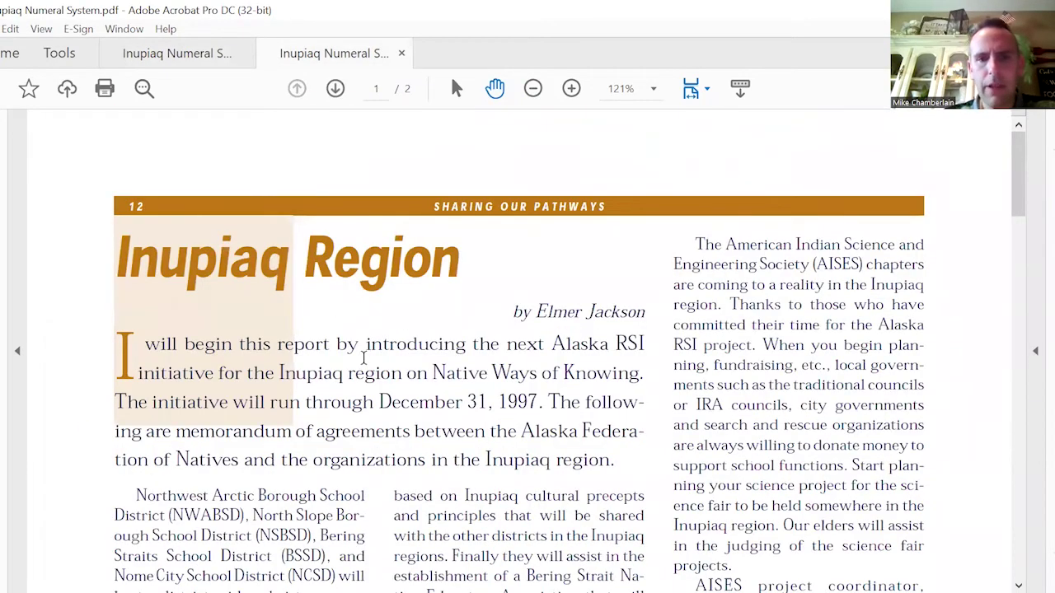
pyautogui.scroll(-4, 363, 357)
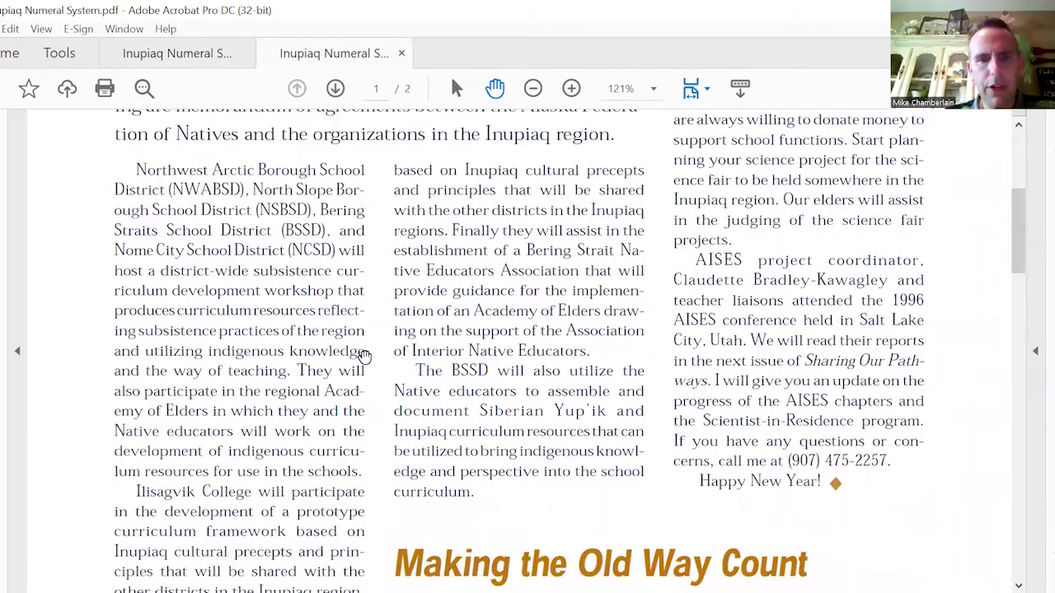
pyautogui.scroll(-6, 363, 357)
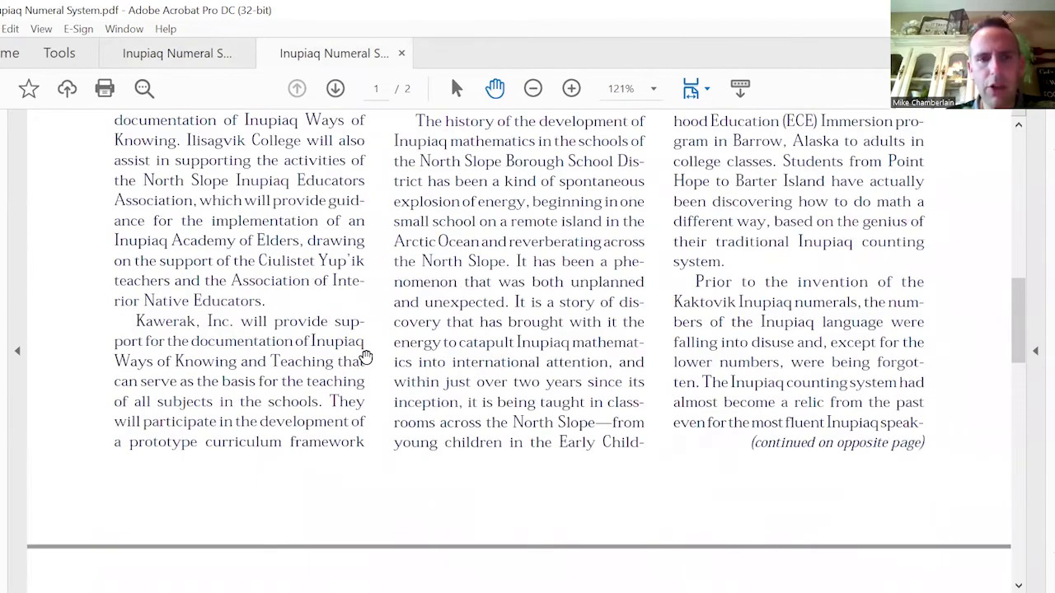
pyautogui.scroll(-2, 365, 356)
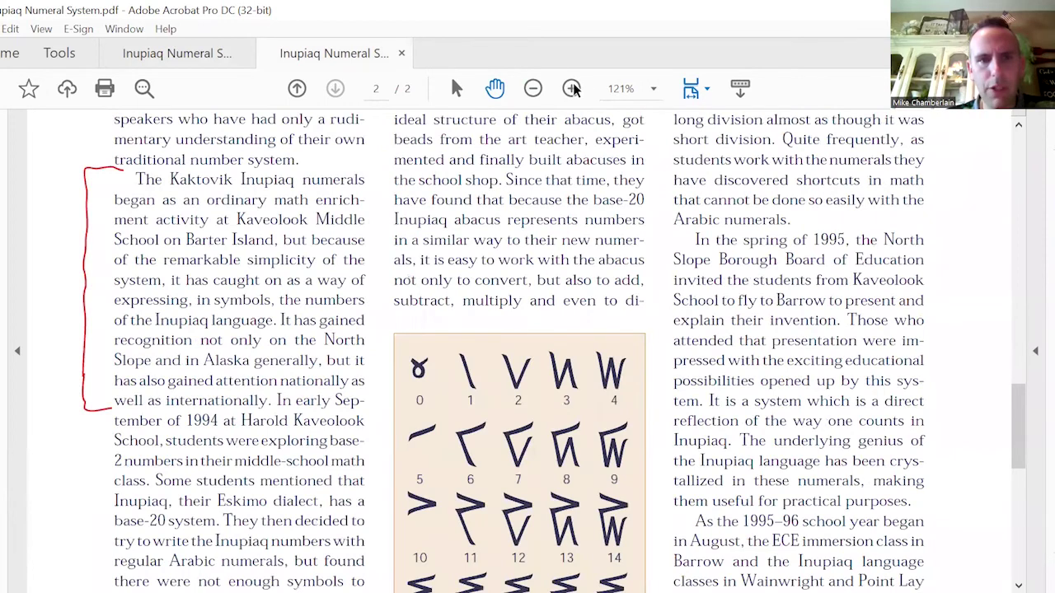
pyautogui.click(572, 88)
pyautogui.scroll(-1, 329, 192)
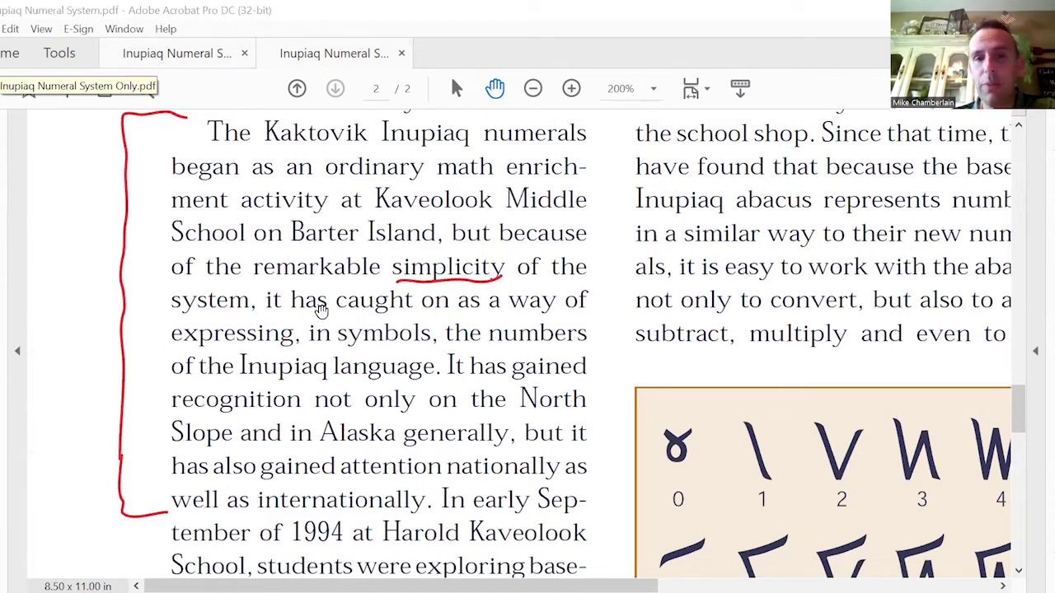
# Trace the first strokes on the Inupiaq numeral chart, and switch to Windows Photo Viewer to view the spoken number table
pyautogui.click(154, 54)
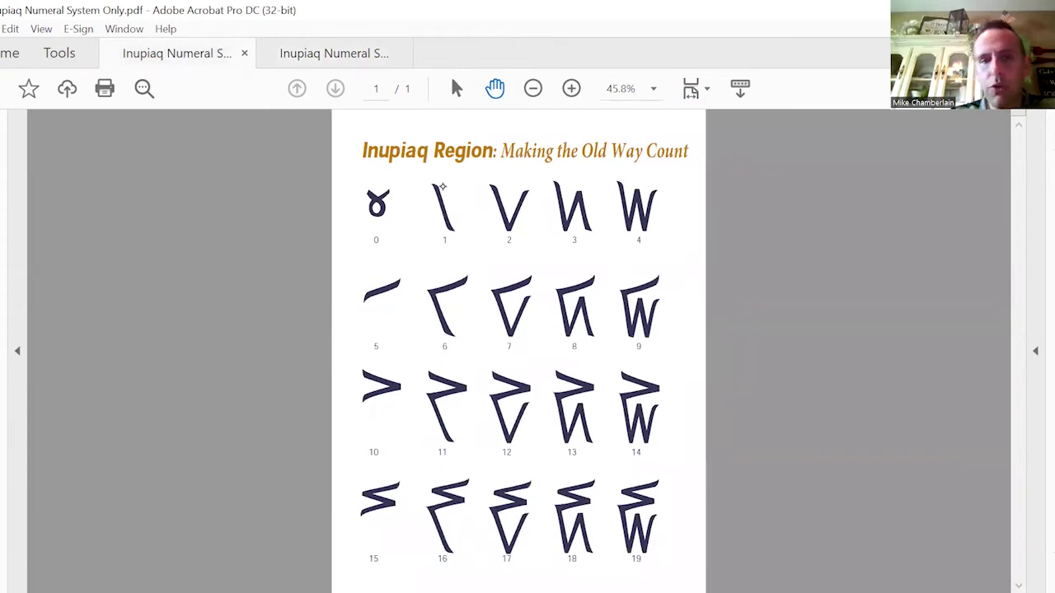
pyautogui.moveTo(426, 180); pyautogui.dragTo(438, 233)
pyautogui.moveTo(489, 185)
pyautogui.mouseDown()
pyautogui.moveTo(576, 186)
pyautogui.moveTo(593, 238)
pyautogui.mouseUp()
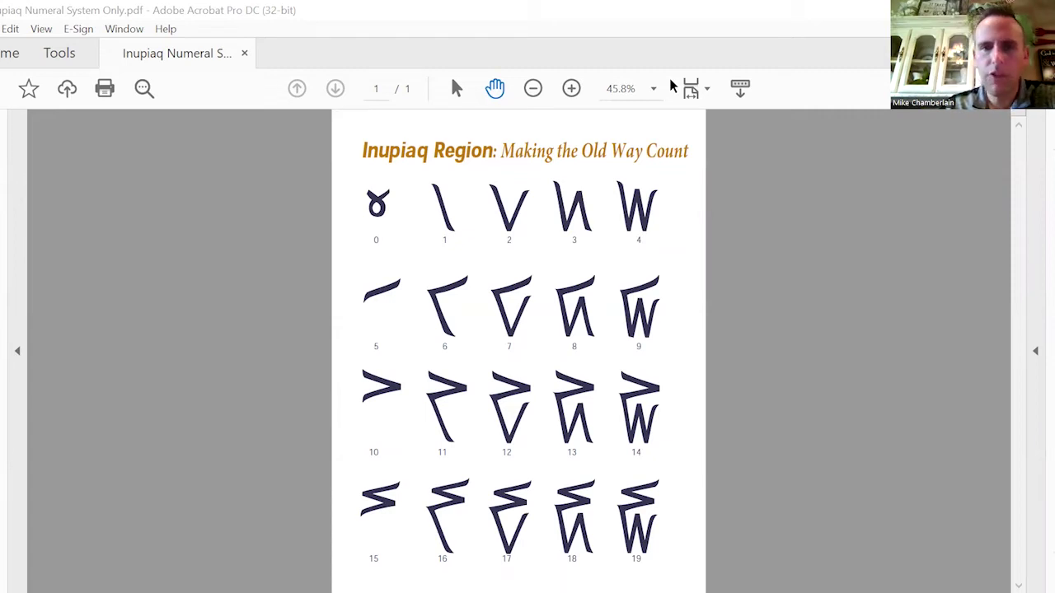
pyautogui.hotkey('alt', 'Tab')
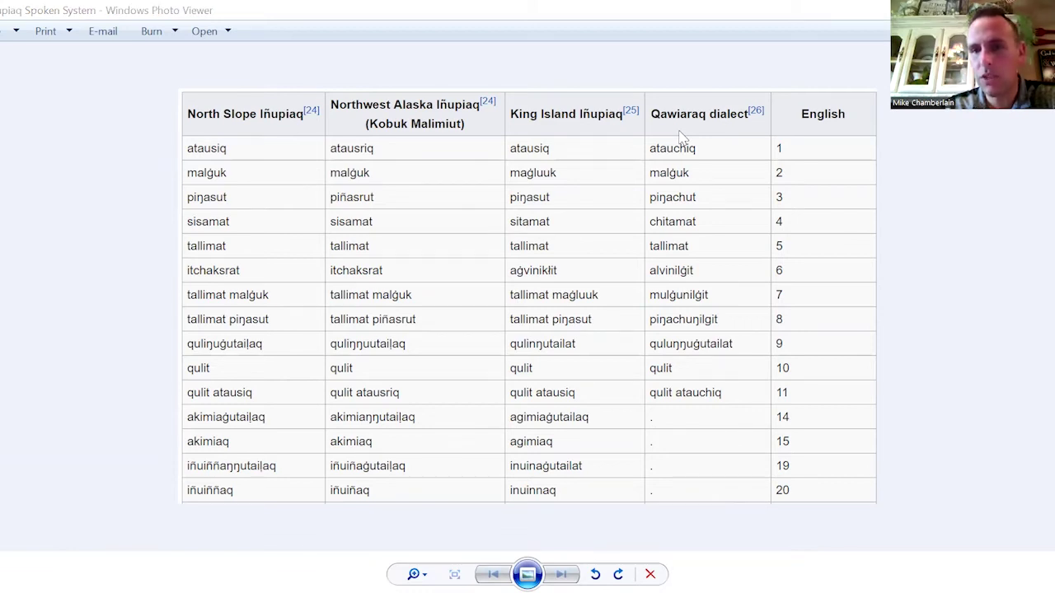
# Switch to Microsoft Whiteboard and handwrite the grouping note "1 ← 20" beside the place-value grid above the Inupiaq numeral
pyautogui.hotkey('alt', 'Tab')
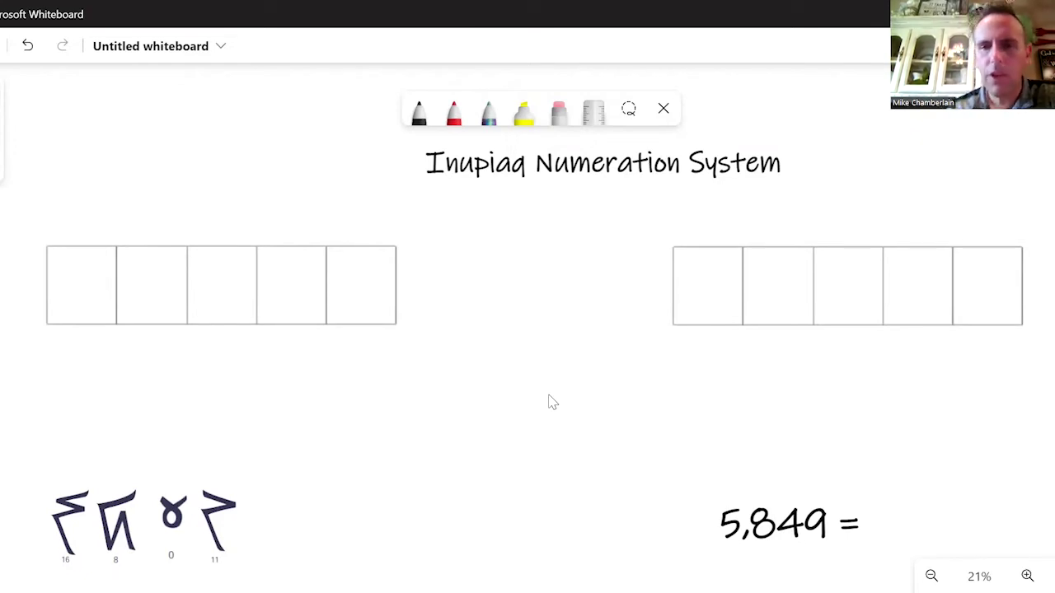
pyautogui.moveTo(375, 435); pyautogui.dragTo(665, 328)
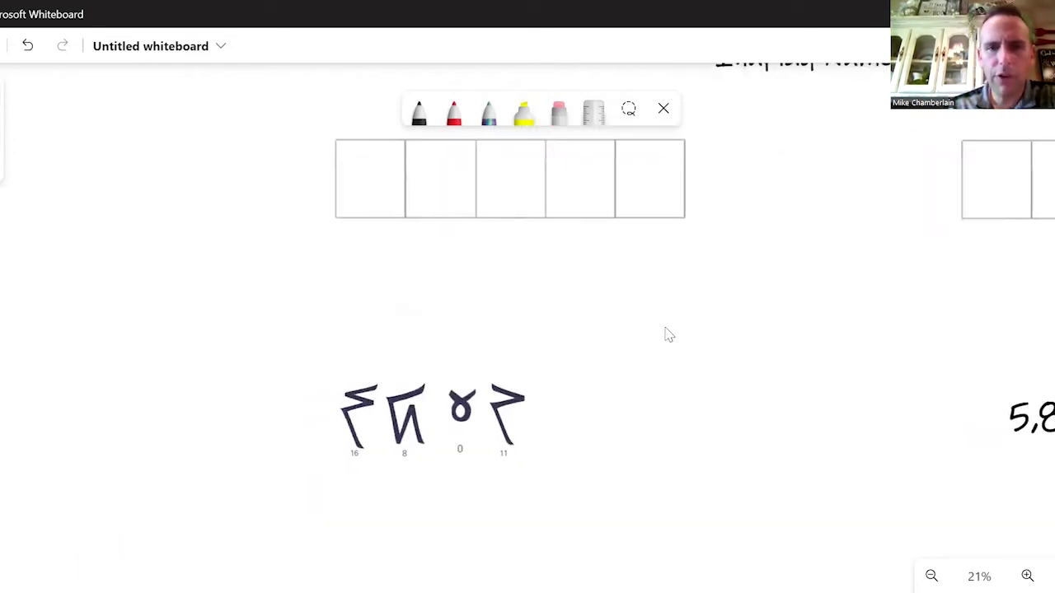
pyautogui.scroll(1, 665, 328)
pyautogui.scroll(2, 655, 379)
pyautogui.hscroll(3, 601, 421)
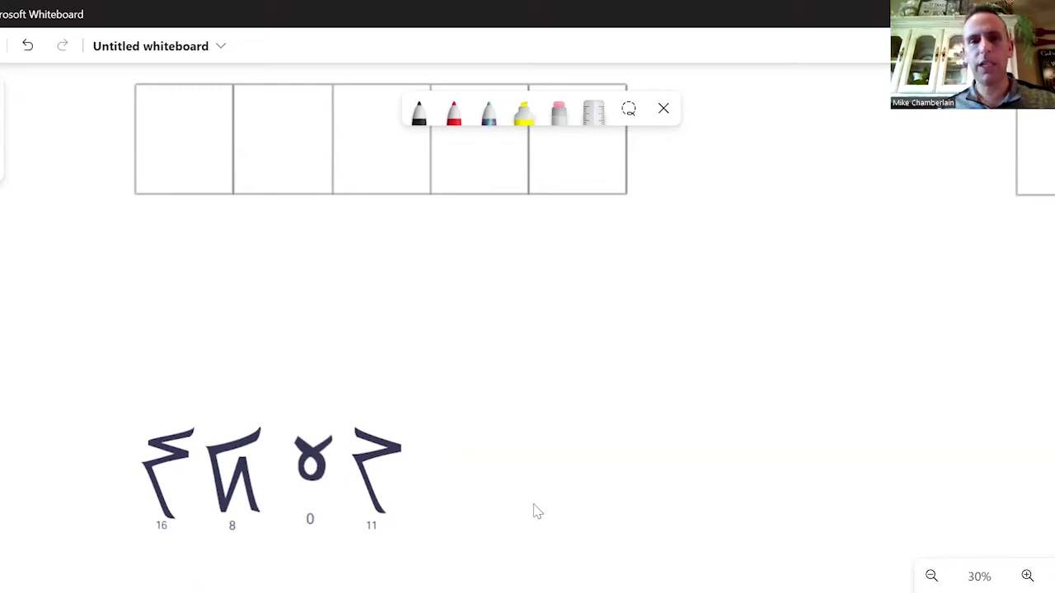
pyautogui.scroll(-2, 558, 341)
pyautogui.scroll(1, 549, 402)
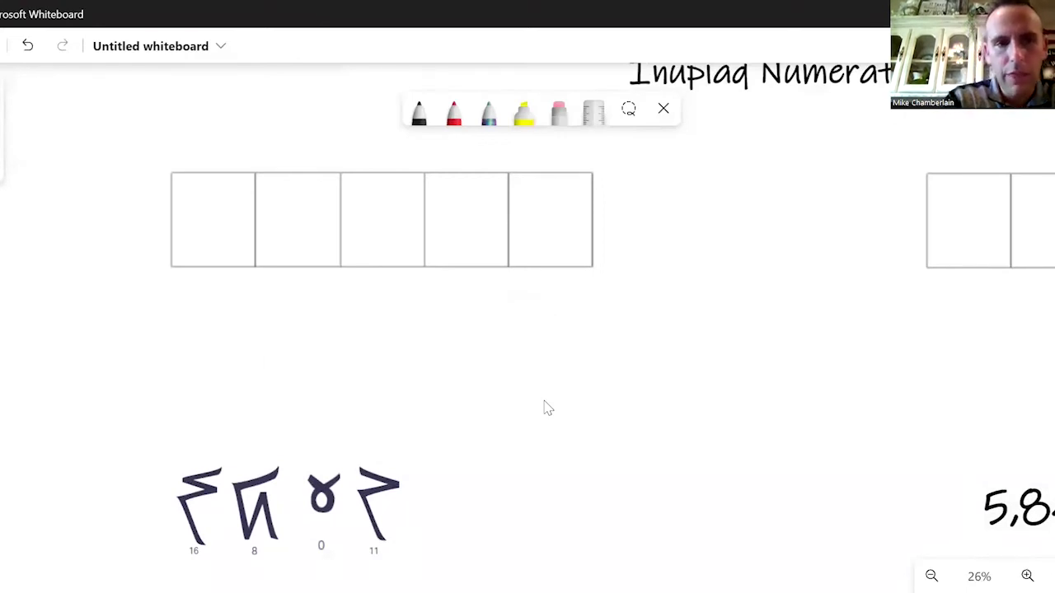
pyautogui.moveTo(76, 214)
pyautogui.mouseDown()
pyautogui.moveTo(86, 238)
pyautogui.moveTo(116, 229)
pyautogui.moveTo(113, 209)
pyautogui.moveTo(46, 229)
pyautogui.moveTo(61, 240)
pyautogui.moveTo(34, 238)
pyautogui.mouseUp()
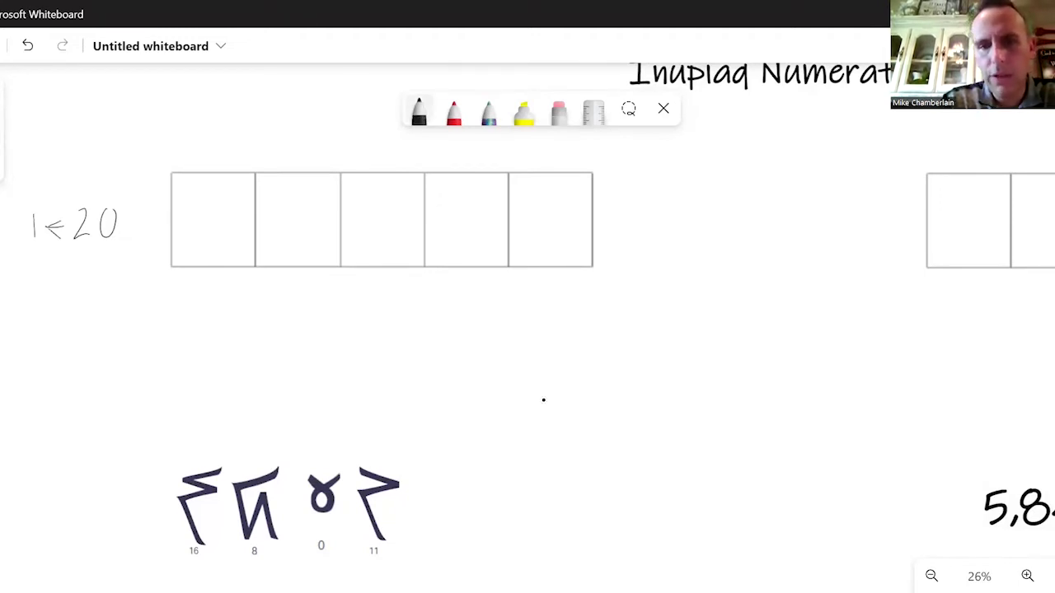
# Label the first grid's columns with the base-20 place values 1, 20, 400 and 8000 from right to left
pyautogui.moveTo(556, 280); pyautogui.dragTo(555, 306)
pyautogui.moveTo(455, 284)
pyautogui.mouseDown()
pyautogui.moveTo(466, 299)
pyautogui.moveTo(481, 282)
pyautogui.mouseUp()
pyautogui.moveTo(377, 278); pyautogui.dragTo(381, 290)
pyautogui.moveTo(380, 276)
pyautogui.mouseDown()
pyautogui.moveTo(380, 303)
pyautogui.moveTo(394, 283)
pyautogui.moveTo(408, 286)
pyautogui.mouseUp()
pyautogui.moveTo(287, 279)
pyautogui.mouseDown()
pyautogui.moveTo(277, 302)
pyautogui.moveTo(286, 277)
pyautogui.mouseUp()
pyautogui.moveTo(297, 280)
pyautogui.mouseDown()
pyautogui.moveTo(300, 299)
pyautogui.moveTo(305, 281)
pyautogui.mouseUp()
pyautogui.moveTo(312, 281)
pyautogui.mouseDown()
pyautogui.moveTo(316, 296)
pyautogui.moveTo(315, 283)
pyautogui.mouseUp()
pyautogui.moveTo(326, 281); pyautogui.dragTo(332, 300)
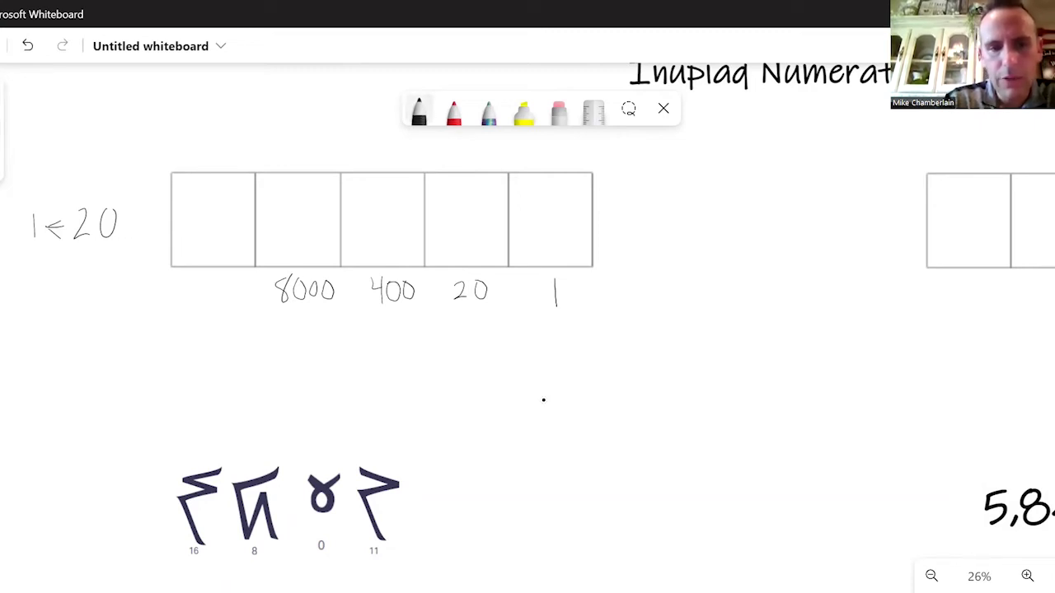
# Mark numeral 16 with an arrow, draw 16 circled dots in the 8000 column, and write 16(8000) below the grid
pyautogui.moveTo(211, 405); pyautogui.dragTo(208, 463)
pyautogui.moveTo(209, 463); pyautogui.dragTo(218, 443)
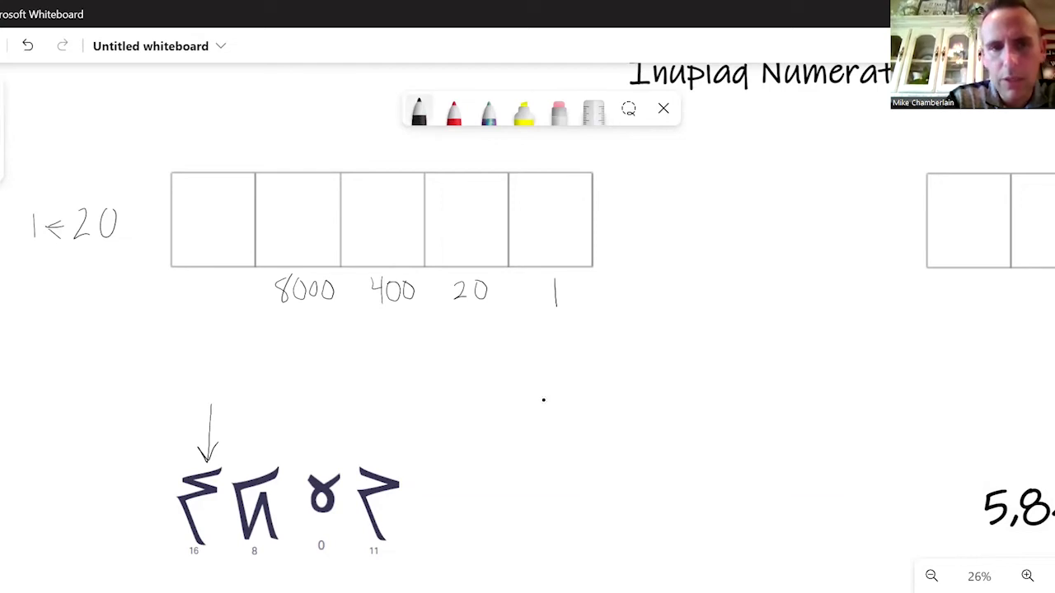
pyautogui.moveTo(280, 202); pyautogui.dragTo(292, 203)
pyautogui.moveTo(306, 201)
pyautogui.mouseDown()
pyautogui.moveTo(316, 206)
pyautogui.moveTo(285, 220)
pyautogui.moveTo(307, 238)
pyautogui.mouseUp()
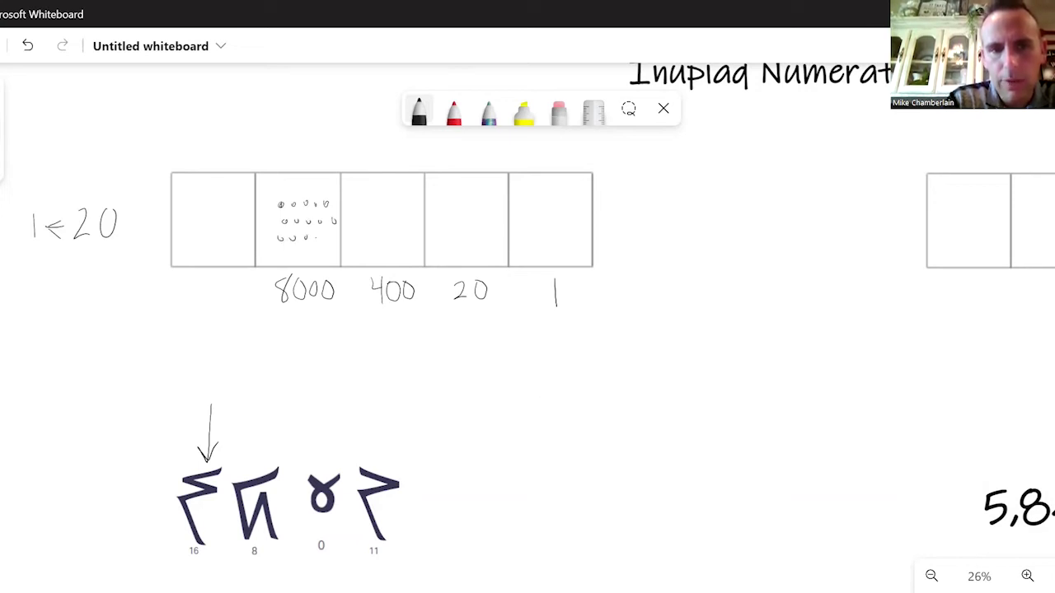
pyautogui.moveTo(313, 179)
pyautogui.mouseDown()
pyautogui.moveTo(300, 180)
pyautogui.moveTo(317, 320)
pyautogui.moveTo(311, 178)
pyautogui.mouseUp()
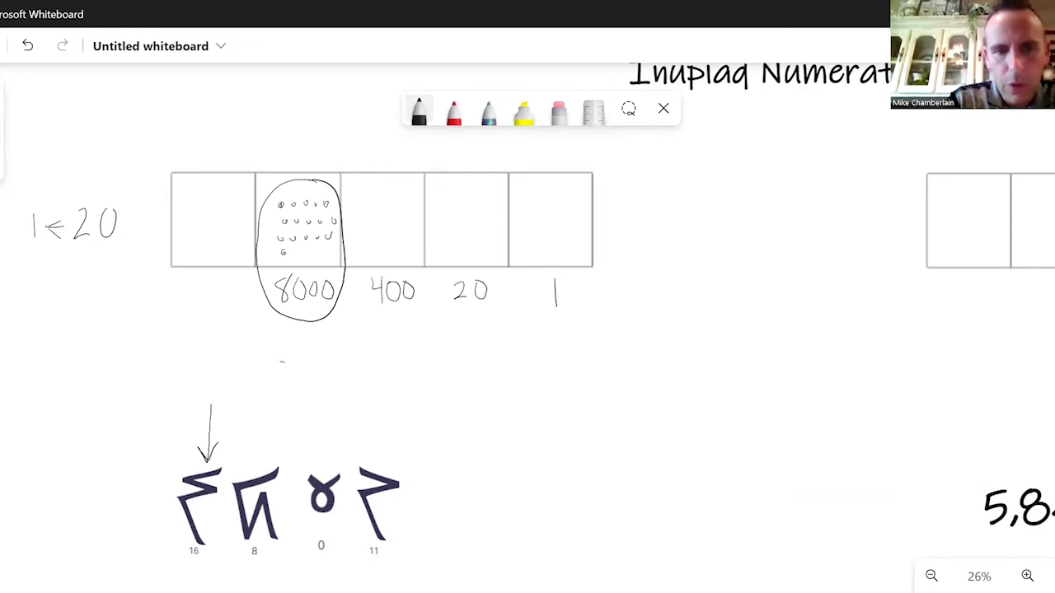
pyautogui.moveTo(284, 363)
pyautogui.mouseDown()
pyautogui.moveTo(242, 376)
pyautogui.moveTo(267, 395)
pyautogui.moveTo(306, 369)
pyautogui.mouseUp()
pyautogui.moveTo(318, 371); pyautogui.dragTo(319, 372)
pyautogui.moveTo(324, 355); pyautogui.dragTo(330, 394)
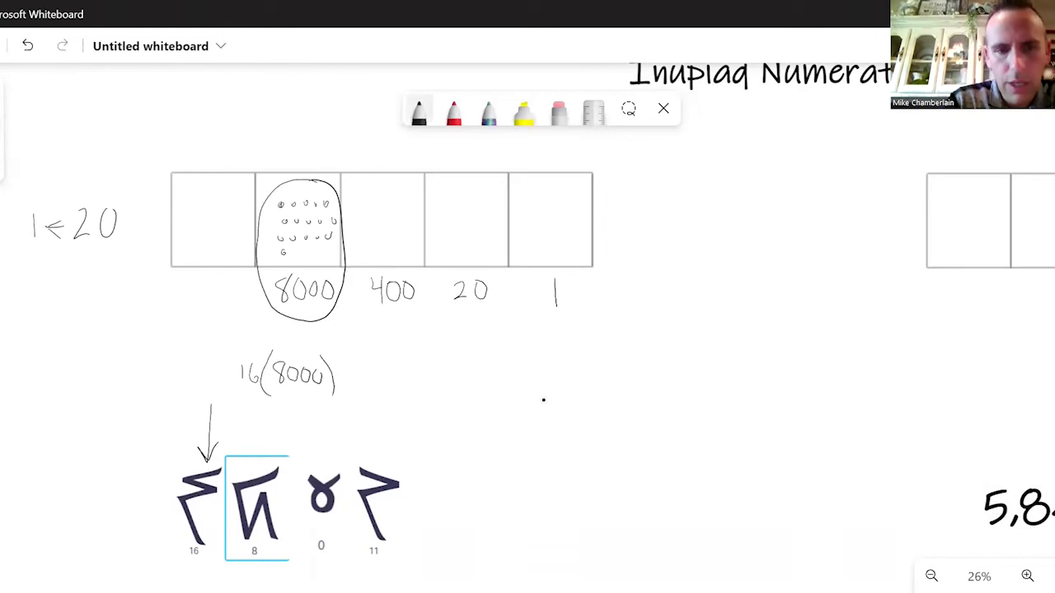
# Mark numeral 8 with an arrow, draw eight circled dots in the 400 column, and add + 8(400) to the expression
pyautogui.moveTo(259, 435)
pyautogui.mouseDown()
pyautogui.moveTo(260, 468)
pyautogui.moveTo(267, 460)
pyautogui.mouseUp()
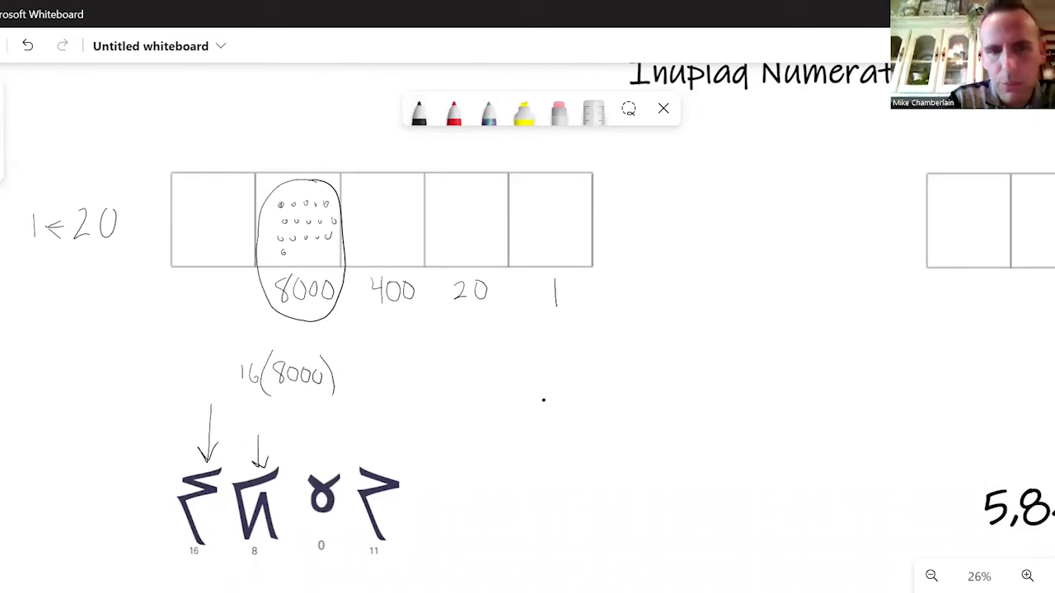
pyautogui.moveTo(368, 204); pyautogui.dragTo(390, 213)
pyautogui.moveTo(402, 208); pyautogui.dragTo(373, 236)
pyautogui.moveTo(387, 186)
pyautogui.mouseDown()
pyautogui.moveTo(356, 275)
pyautogui.moveTo(394, 187)
pyautogui.mouseUp()
pyautogui.moveTo(351, 377)
pyautogui.mouseDown()
pyautogui.moveTo(369, 377)
pyautogui.moveTo(362, 388)
pyautogui.mouseUp()
pyautogui.moveTo(388, 365)
pyautogui.mouseDown()
pyautogui.moveTo(379, 371)
pyautogui.moveTo(392, 394)
pyautogui.mouseUp()
pyautogui.moveTo(403, 374)
pyautogui.mouseDown()
pyautogui.moveTo(411, 366)
pyautogui.moveTo(413, 387)
pyautogui.mouseUp()
pyautogui.moveTo(426, 368); pyautogui.dragTo(455, 385)
# Mark the zero numeral with an arrow and add + 0(20) to the expression
pyautogui.moveTo(331, 435)
pyautogui.mouseDown()
pyautogui.moveTo(330, 477)
pyautogui.moveTo(337, 459)
pyautogui.mouseUp()
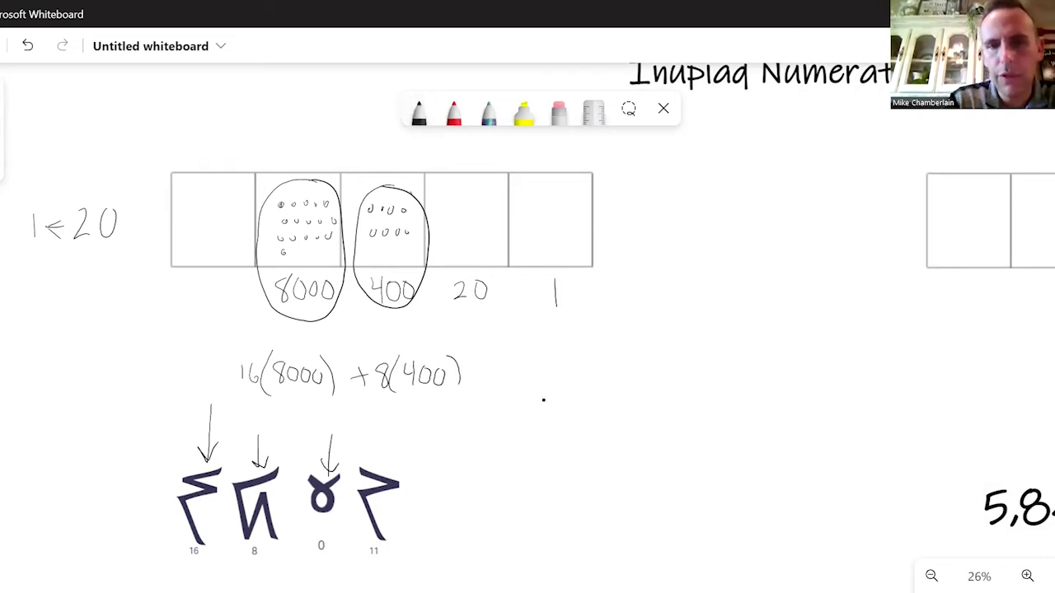
pyautogui.moveTo(480, 366)
pyautogui.mouseDown()
pyautogui.moveTo(481, 381)
pyautogui.moveTo(501, 367)
pyautogui.moveTo(515, 385)
pyautogui.moveTo(534, 381)
pyautogui.mouseUp()
pyautogui.moveTo(544, 365); pyautogui.dragTo(559, 388)
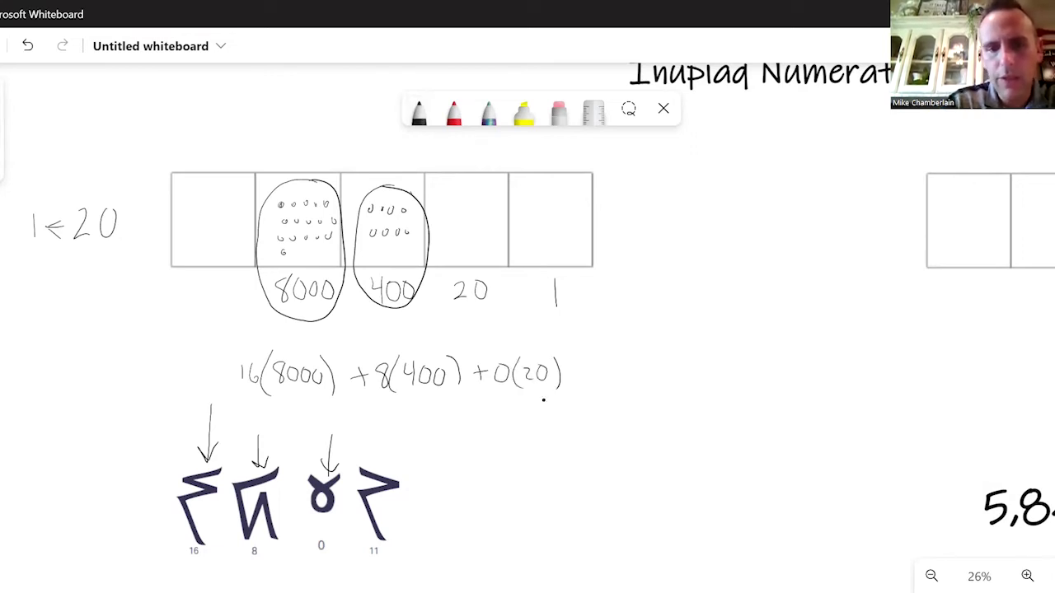
# Mark numeral 11 with an arrow, draw eleven dots in the ones column, and add + 1(11) to the expression
pyautogui.moveTo(387, 442); pyautogui.dragTo(387, 472)
pyautogui.moveTo(379, 459); pyautogui.dragTo(392, 458)
pyautogui.moveTo(536, 211); pyautogui.dragTo(544, 214)
pyautogui.moveTo(558, 210)
pyautogui.mouseDown()
pyautogui.moveTo(577, 215)
pyautogui.moveTo(540, 234)
pyautogui.mouseUp()
pyautogui.moveTo(552, 228)
pyautogui.mouseDown()
pyautogui.moveTo(577, 234)
pyautogui.moveTo(532, 254)
pyautogui.mouseUp()
pyautogui.moveTo(572, 375)
pyautogui.mouseDown()
pyautogui.moveTo(590, 374)
pyautogui.moveTo(578, 385)
pyautogui.mouseUp()
pyautogui.moveTo(602, 361); pyautogui.dragTo(605, 381)
pyautogui.moveTo(614, 363)
pyautogui.mouseDown()
pyautogui.moveTo(615, 380)
pyautogui.moveTo(596, 389)
pyautogui.moveTo(626, 387)
pyautogui.mouseUp()
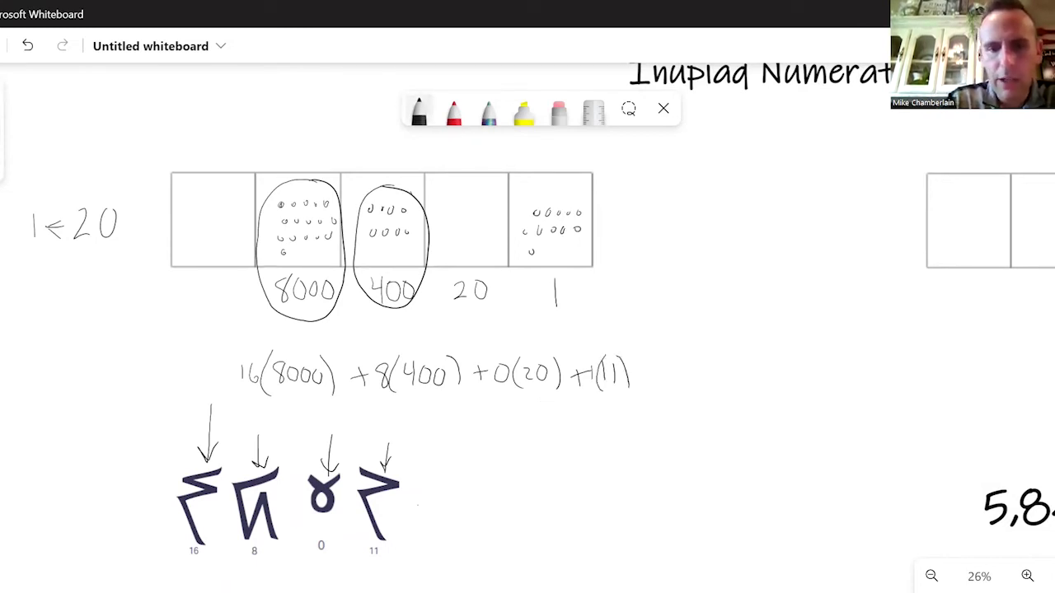
# Write "= 131,211" after the four-symbol Inupiaq numeral as its converted value
pyautogui.moveTo(418, 503)
pyautogui.mouseDown()
pyautogui.moveTo(459, 502)
pyautogui.moveTo(460, 513)
pyautogui.mouseUp()
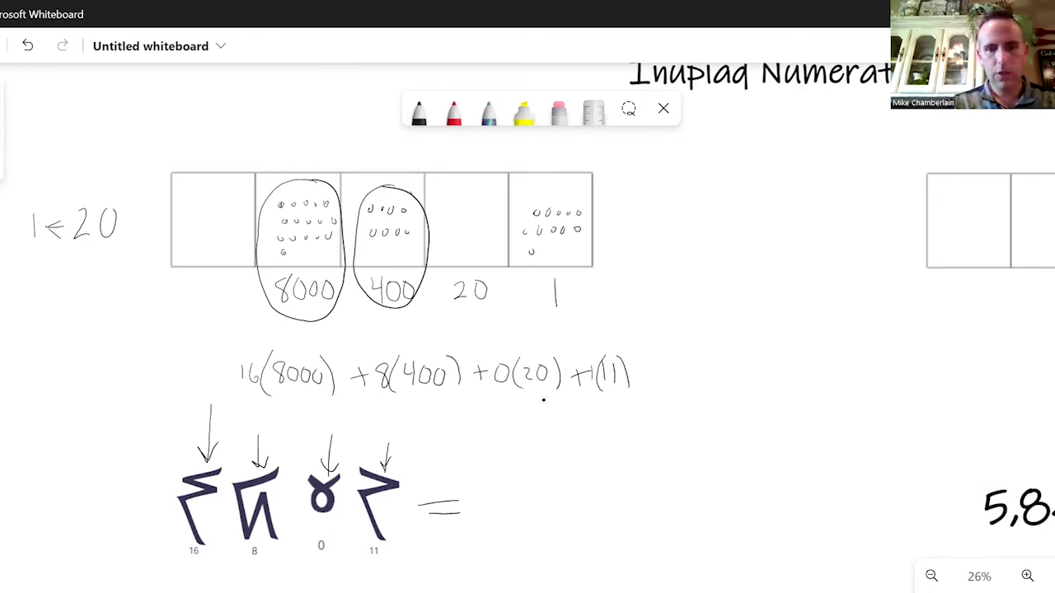
pyautogui.moveTo(497, 482)
pyautogui.mouseDown()
pyautogui.moveTo(496, 523)
pyautogui.moveTo(528, 488)
pyautogui.moveTo(518, 511)
pyautogui.moveTo(546, 522)
pyautogui.mouseUp()
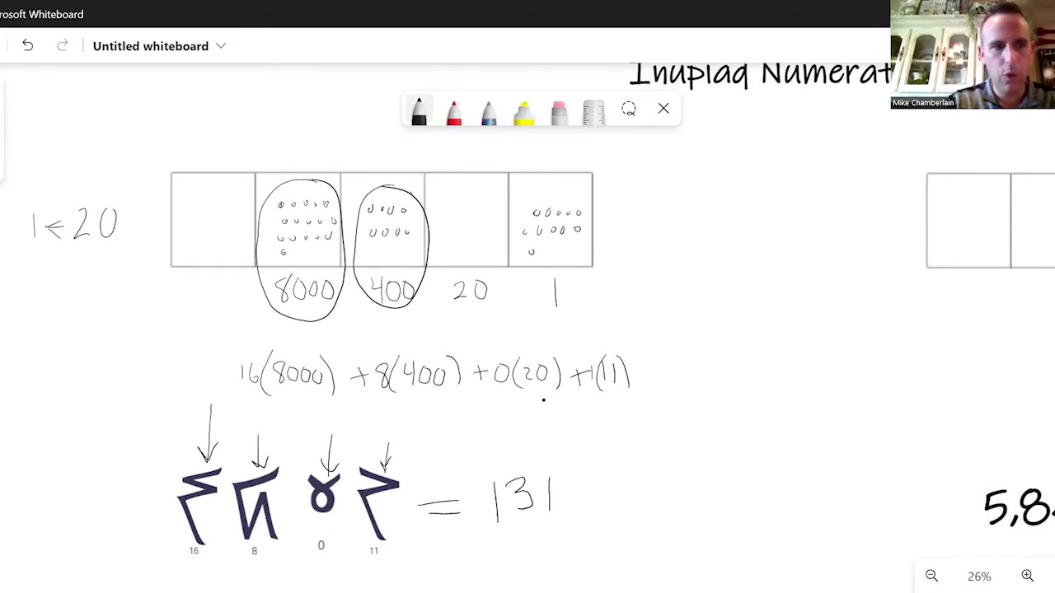
pyautogui.moveTo(557, 487)
pyautogui.mouseDown()
pyautogui.moveTo(587, 509)
pyautogui.moveTo(618, 509)
pyautogui.mouseUp()
pyautogui.moveTo(554, 511); pyautogui.dragTo(551, 525)
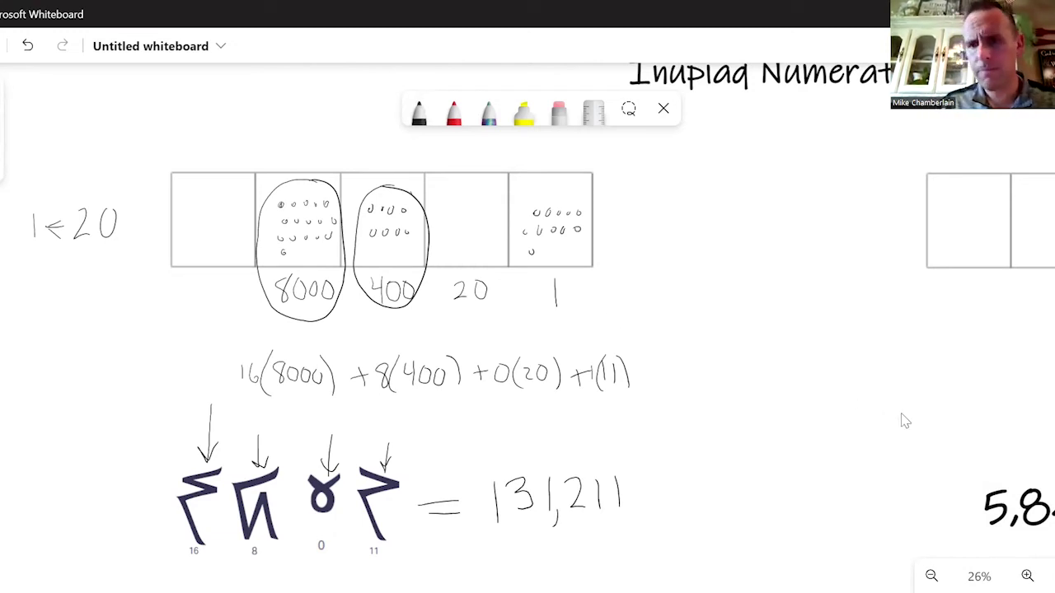
# Handwrite the grouping note "1 ← 20" in black pen beside the empty place-value grid above 5,849
pyautogui.hscroll(2, 649, 419)
pyautogui.hscroll(10, 649, 419)
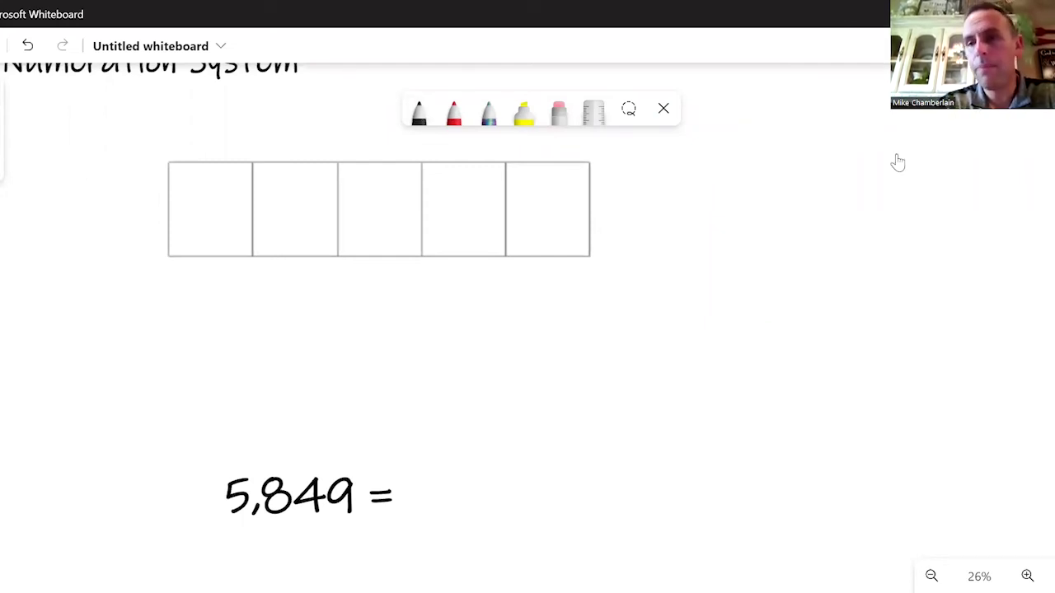
pyautogui.hotkey('alt', 'w')
pyautogui.press('Return')
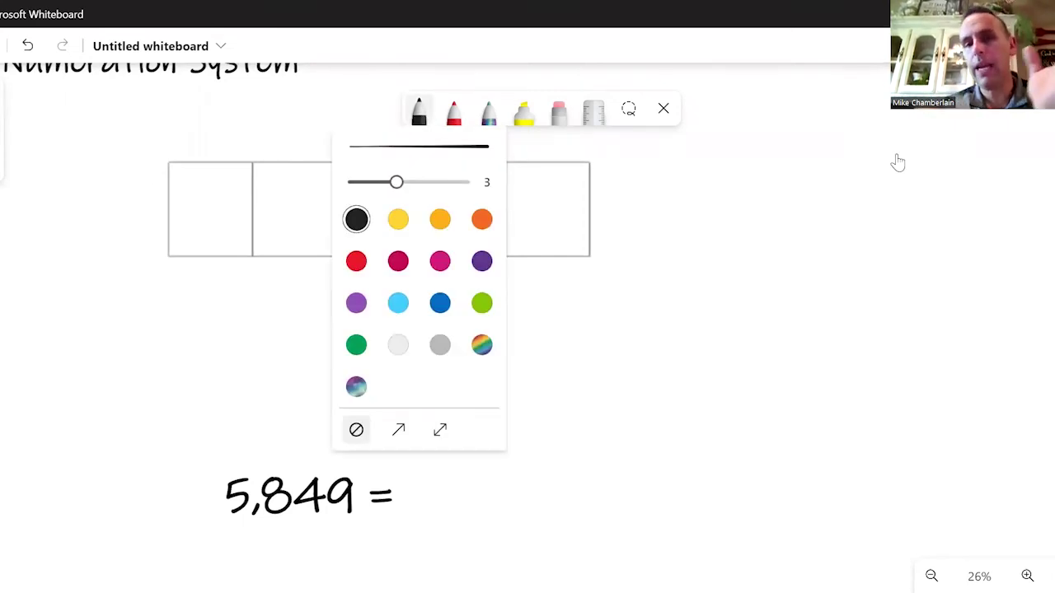
pyautogui.press('Escape')
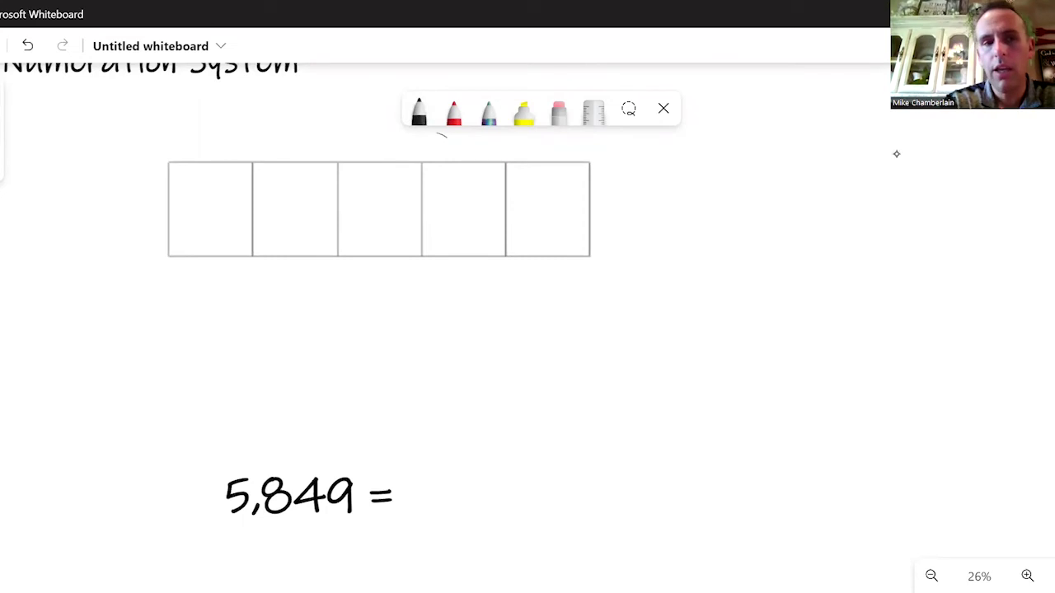
pyautogui.moveTo(71, 196)
pyautogui.mouseDown()
pyautogui.moveTo(73, 239)
pyautogui.moveTo(111, 214)
pyautogui.moveTo(107, 200)
pyautogui.moveTo(97, 228)
pyautogui.mouseUp()
pyautogui.moveTo(114, 200)
pyautogui.mouseDown()
pyautogui.moveTo(127, 199)
pyautogui.moveTo(136, 221)
pyautogui.mouseUp()
pyautogui.moveTo(148, 192)
pyautogui.mouseDown()
pyautogui.moveTo(155, 215)
pyautogui.moveTo(156, 193)
pyautogui.mouseUp()
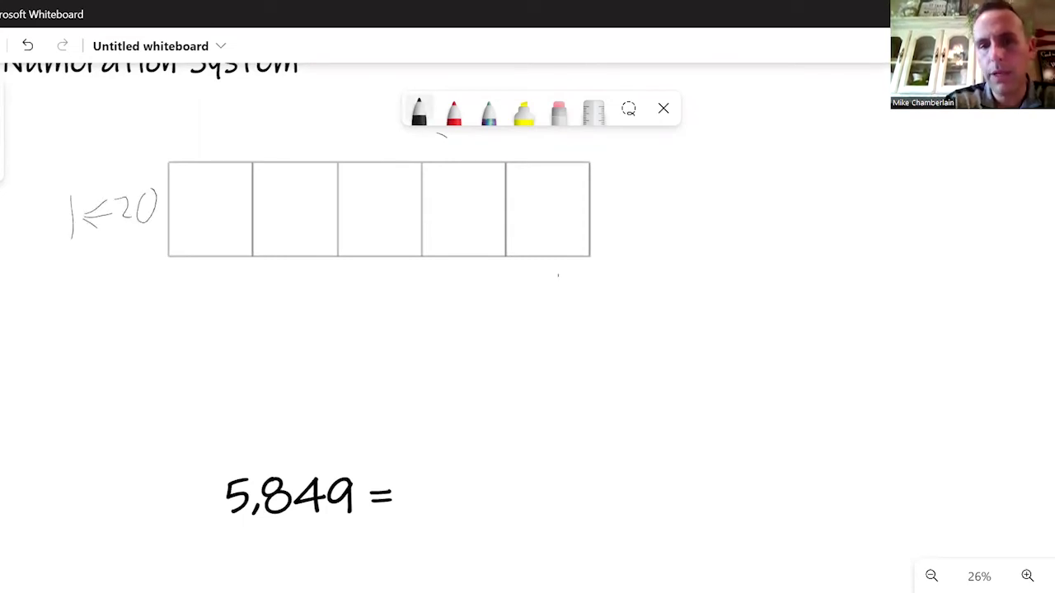
# Label the columns of the grid above 5,849 with the place values 1, 20 and 400 from right to left
pyautogui.moveTo(559, 277); pyautogui.dragTo(562, 301)
pyautogui.moveTo(451, 278)
pyautogui.mouseDown()
pyautogui.moveTo(462, 298)
pyautogui.moveTo(484, 278)
pyautogui.mouseUp()
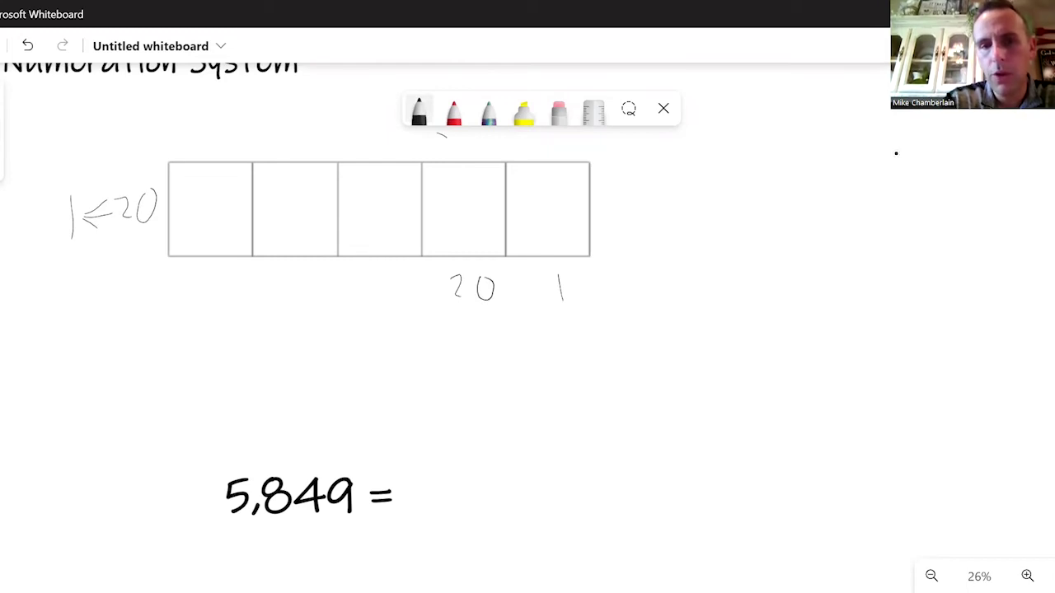
pyautogui.moveTo(364, 277); pyautogui.dragTo(376, 282)
pyautogui.moveTo(373, 269)
pyautogui.mouseDown()
pyautogui.moveTo(374, 295)
pyautogui.moveTo(403, 269)
pyautogui.mouseUp()
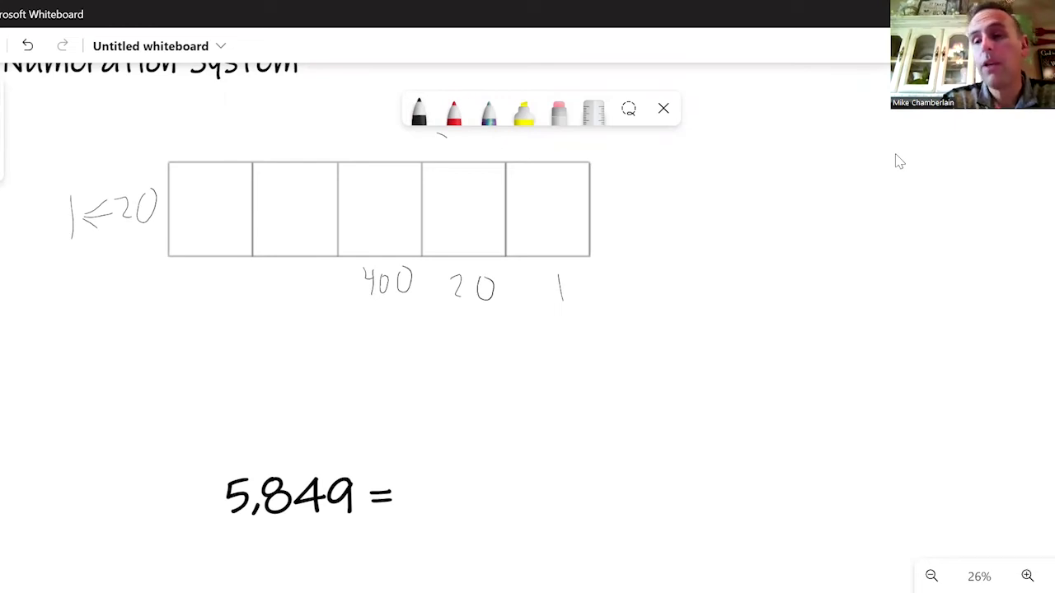
# Label the fourth grid column from the right with the place value 8000
pyautogui.moveTo(282, 269); pyautogui.dragTo(322, 273)
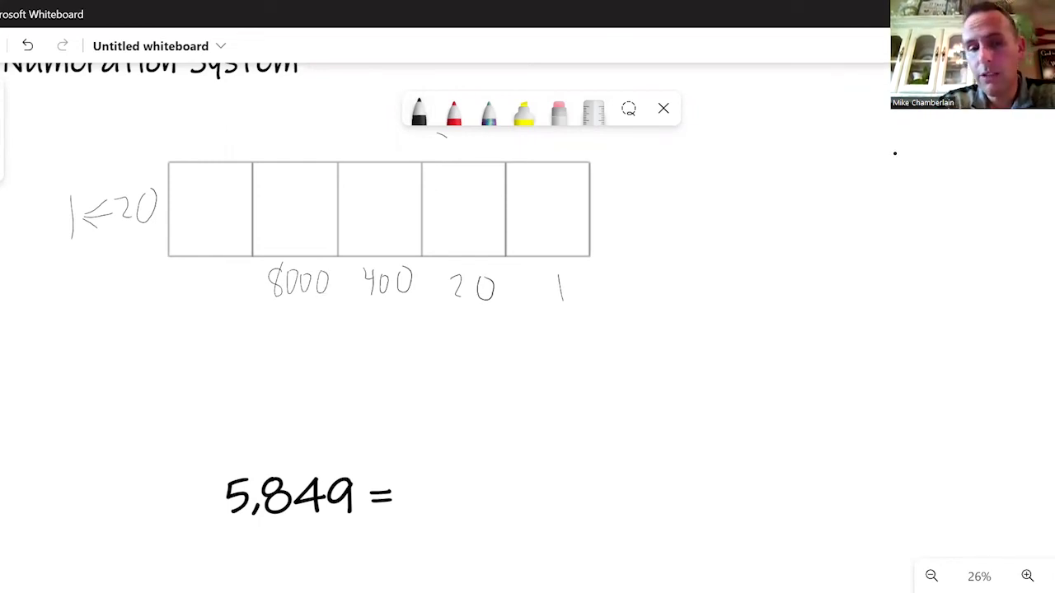
pyautogui.moveTo(222, 534); pyautogui.dragTo(360, 537)
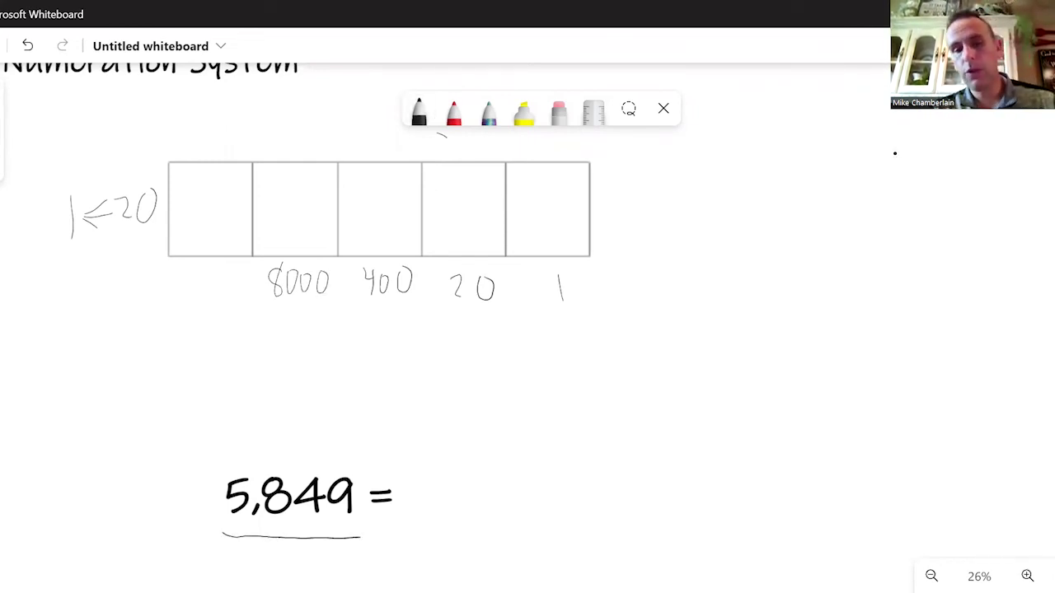
pyautogui.hotkey('ctrl', 'z')
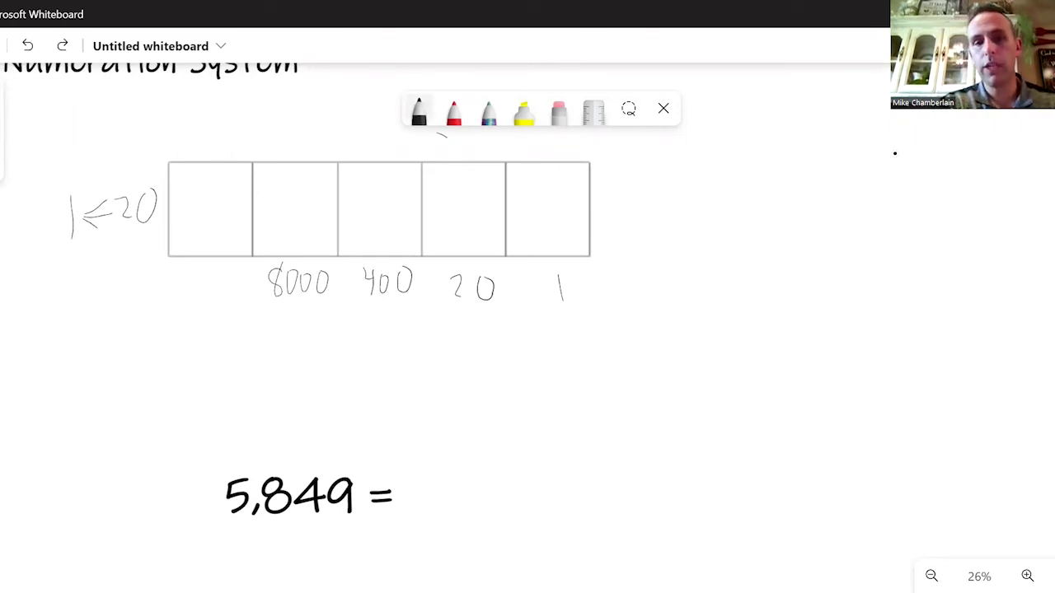
pyautogui.moveTo(335, 365)
pyautogui.mouseDown()
pyautogui.moveTo(378, 232)
pyautogui.moveTo(388, 243)
pyautogui.mouseUp()
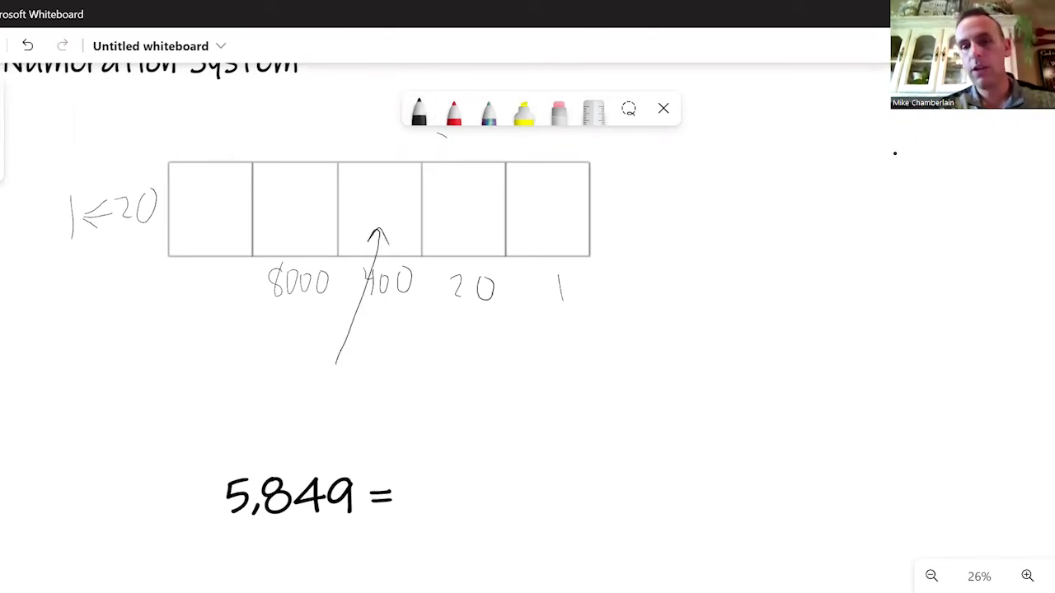
pyautogui.hotkey('ctrl', 'z')
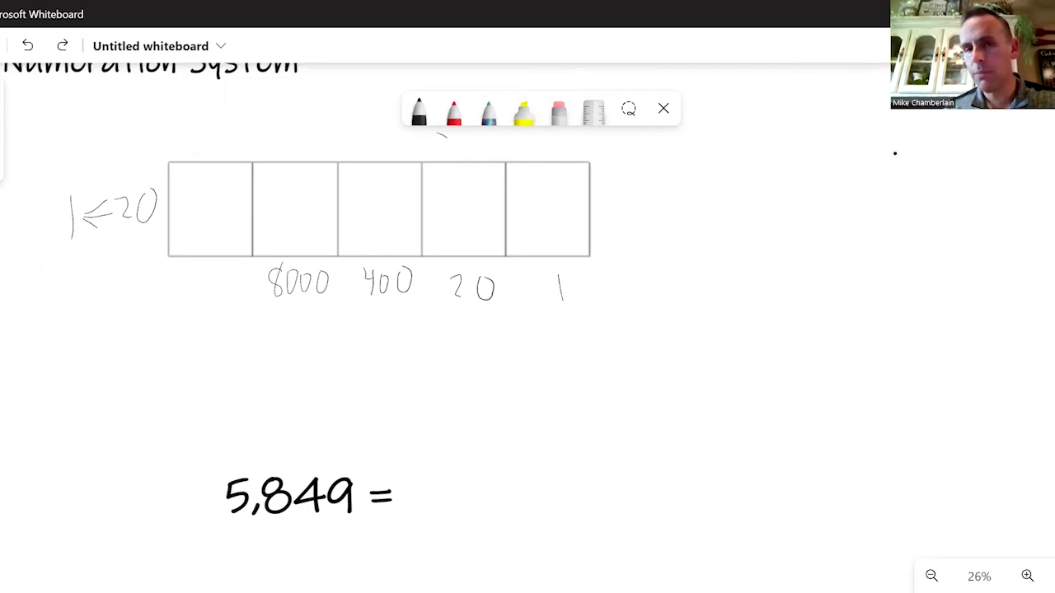
# Draw fourteen small dots in the 400 column and write 5600 below it with an arrow pointing up to the 400 label
pyautogui.moveTo(355, 196); pyautogui.dragTo(392, 197)
pyautogui.moveTo(406, 194); pyautogui.dragTo(406, 194)
pyautogui.moveTo(357, 214); pyautogui.dragTo(358, 216)
pyautogui.moveTo(369, 216); pyautogui.dragTo(382, 236)
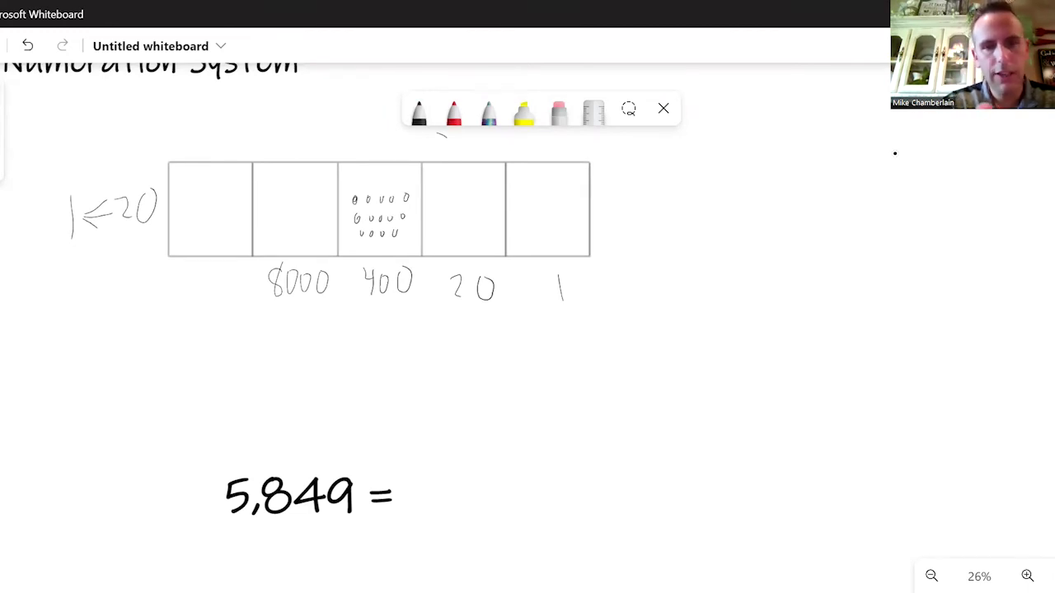
pyautogui.moveTo(372, 356); pyautogui.dragTo(387, 305)
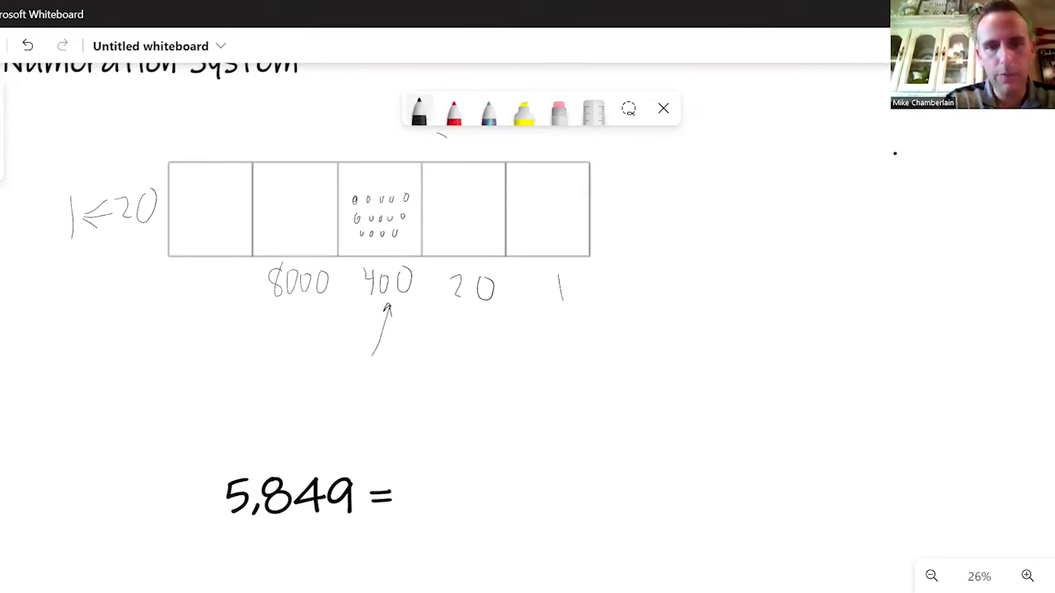
pyautogui.moveTo(345, 361)
pyautogui.mouseDown()
pyautogui.moveTo(353, 369)
pyautogui.moveTo(343, 384)
pyautogui.moveTo(382, 361)
pyautogui.mouseUp()
pyautogui.moveTo(397, 361)
pyautogui.mouseDown()
pyautogui.moveTo(396, 380)
pyautogui.moveTo(399, 360)
pyautogui.mouseUp()
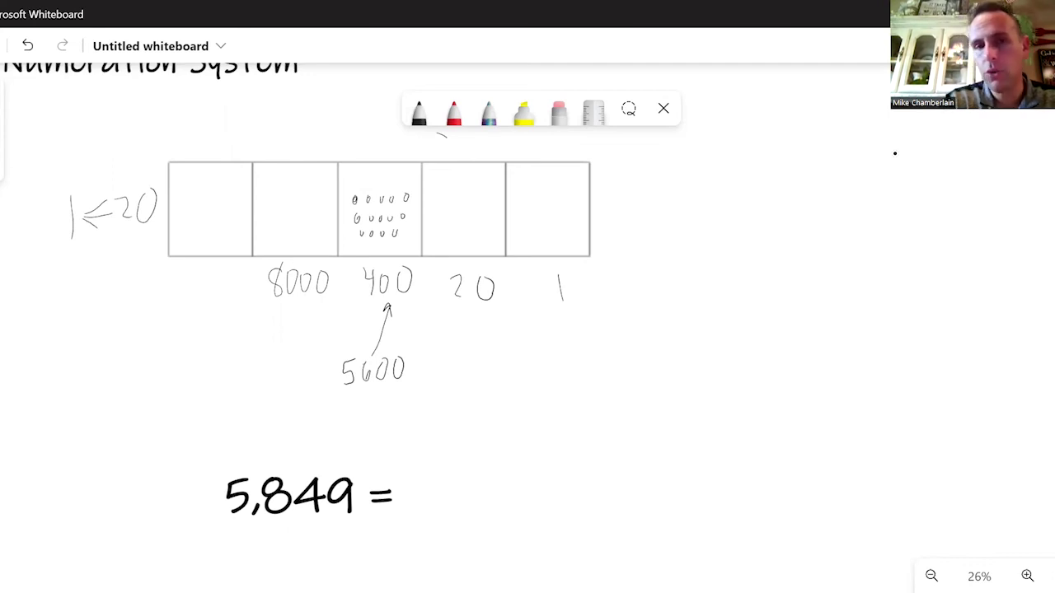
# Draw twelve small dots in the 20 column with the black pen, circle the column briefly, and undo the circle
pyautogui.click(419, 111)
pyautogui.moveTo(441, 195); pyautogui.dragTo(464, 201)
pyautogui.moveTo(493, 196); pyautogui.dragTo(494, 197)
pyautogui.moveTo(433, 213); pyautogui.dragTo(462, 216)
pyautogui.moveTo(474, 216); pyautogui.dragTo(492, 217)
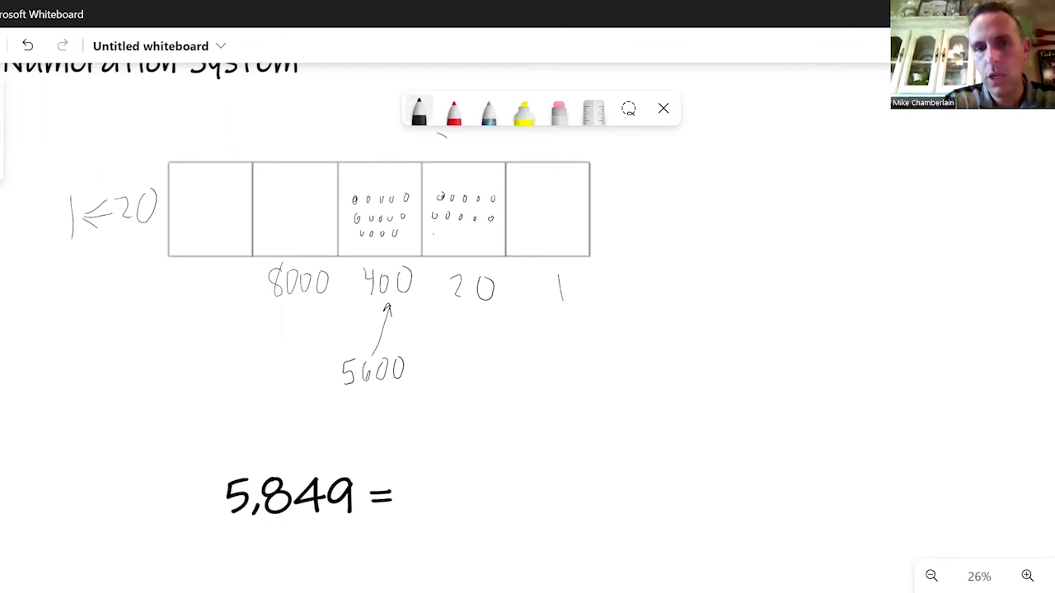
pyautogui.click(433, 235)
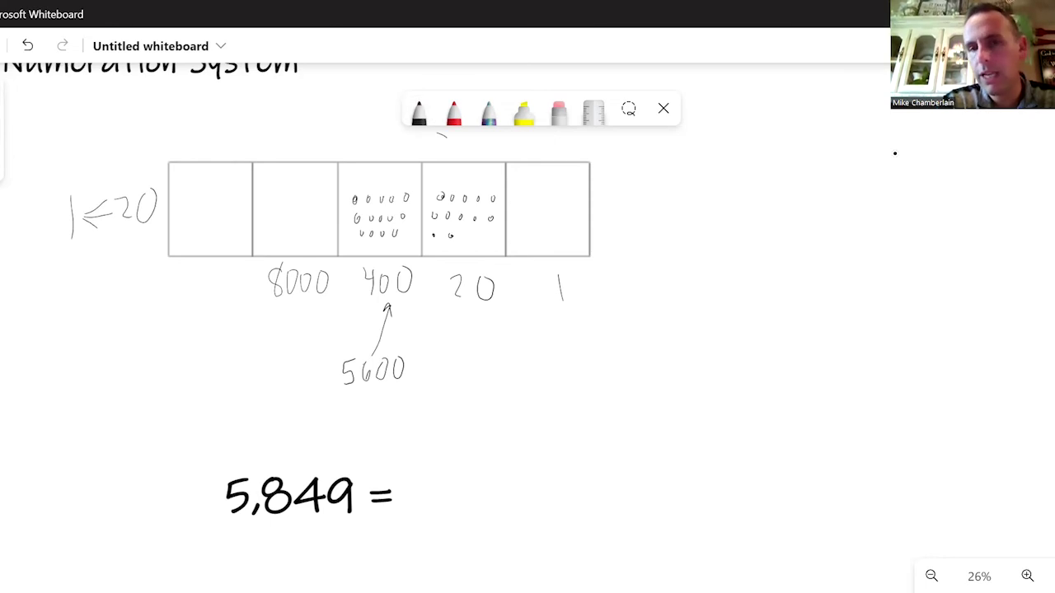
pyautogui.moveTo(498, 188)
pyautogui.mouseDown()
pyautogui.moveTo(445, 176)
pyautogui.moveTo(456, 301)
pyautogui.moveTo(500, 178)
pyautogui.mouseUp()
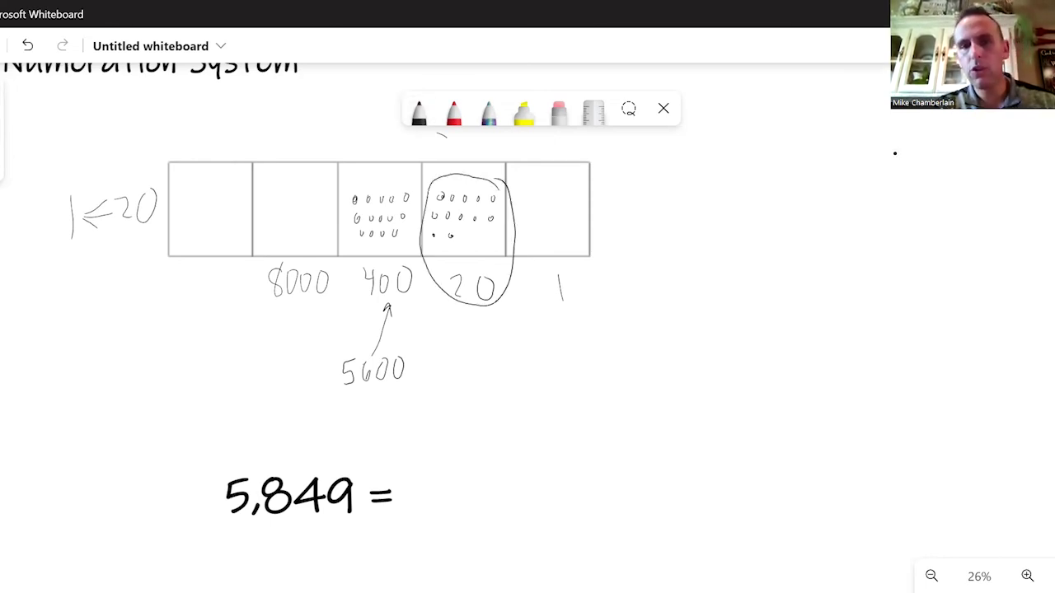
pyautogui.hotkey('ctrl', 'z')
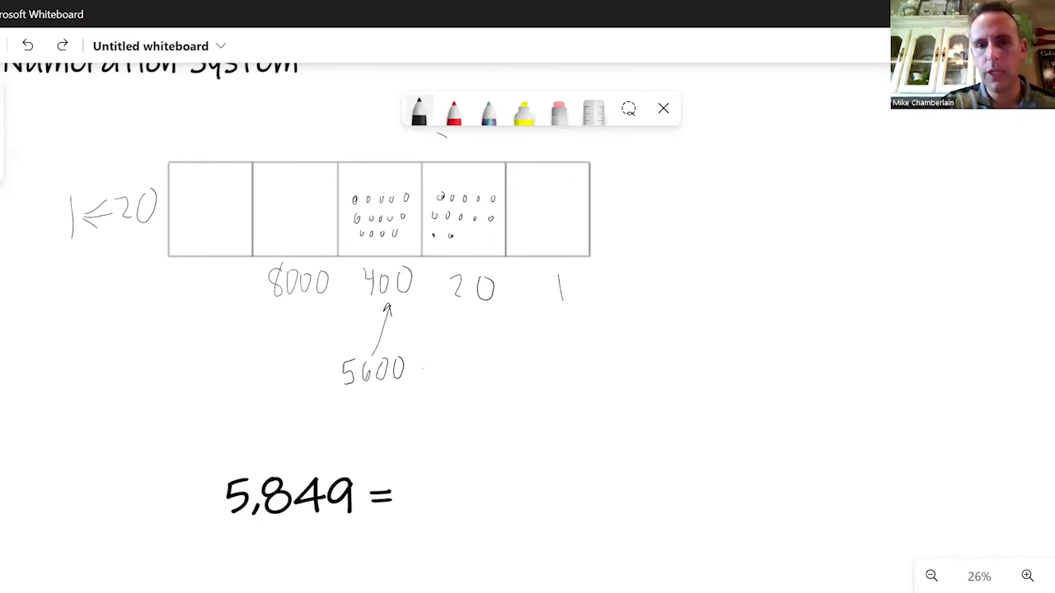
# Write "+ 240" after 5600 beneath the grid
pyautogui.moveTo(422, 368); pyautogui.dragTo(447, 367)
pyautogui.moveTo(438, 355)
pyautogui.mouseDown()
pyautogui.moveTo(438, 379)
pyautogui.moveTo(488, 367)
pyautogui.mouseUp()
pyautogui.moveTo(484, 355)
pyautogui.mouseDown()
pyautogui.moveTo(486, 374)
pyautogui.moveTo(504, 358)
pyautogui.mouseUp()
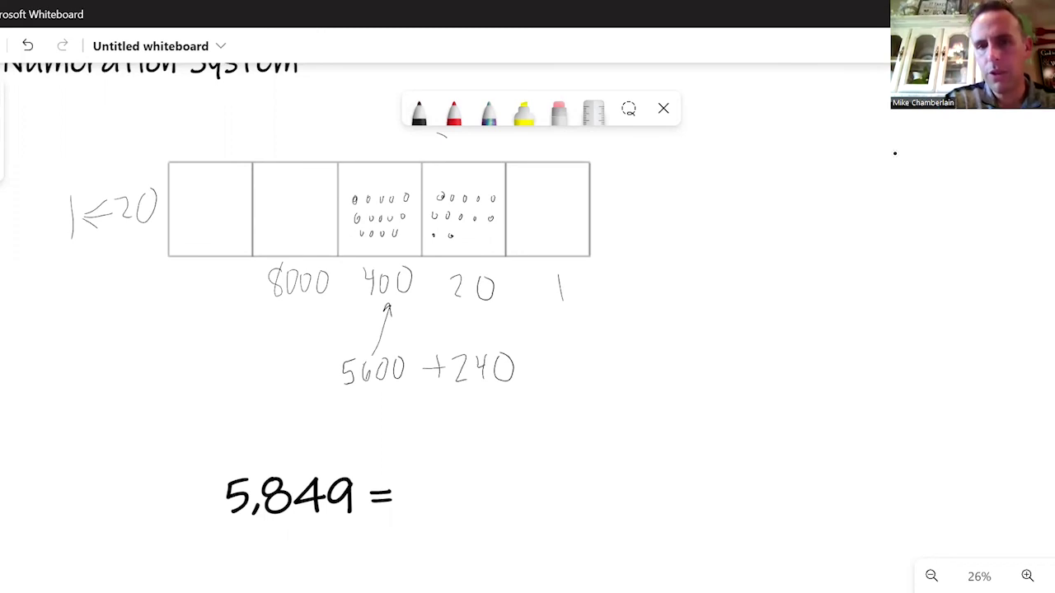
# Draw nine small dots in the ones column of the grid
pyautogui.moveTo(532, 194); pyautogui.dragTo(557, 194)
pyautogui.moveTo(571, 192); pyautogui.dragTo(528, 217)
pyautogui.moveTo(545, 213); pyautogui.dragTo(567, 216)
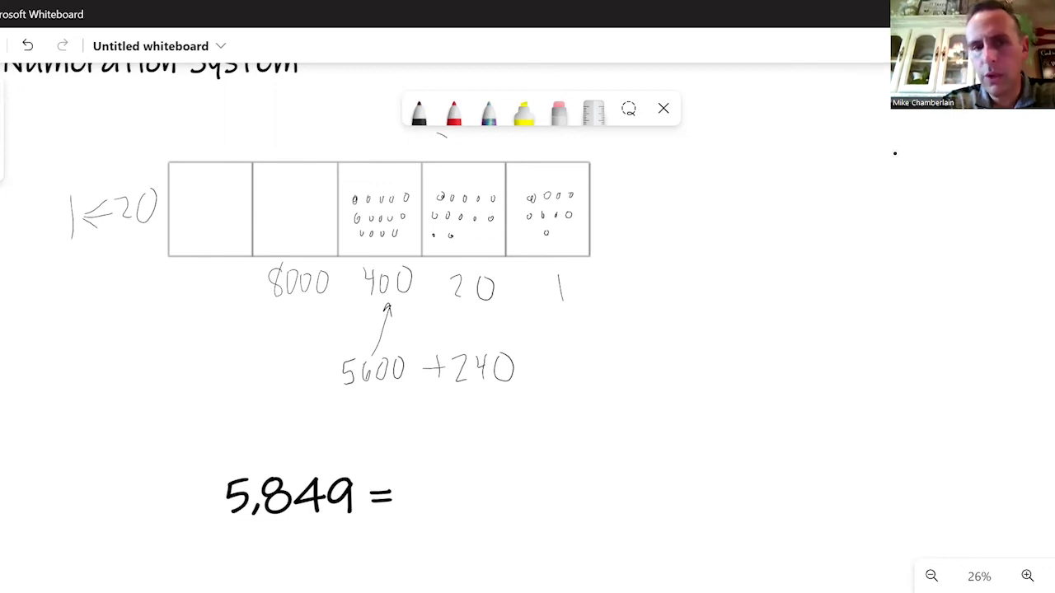
# Write the dot counts 14, 12 and 9 above the 400, 20 and 1 columns
pyautogui.moveTo(367, 135)
pyautogui.mouseDown()
pyautogui.moveTo(367, 158)
pyautogui.moveTo(394, 146)
pyautogui.mouseUp()
pyautogui.moveTo(392, 132); pyautogui.dragTo(392, 161)
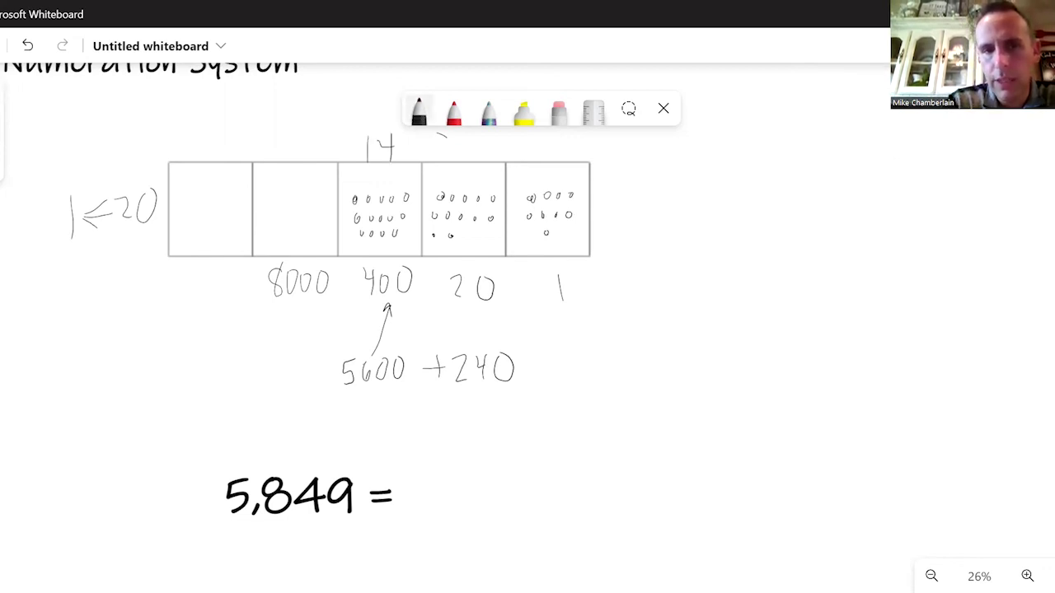
pyautogui.moveTo(459, 140)
pyautogui.mouseDown()
pyautogui.moveTo(459, 162)
pyautogui.moveTo(486, 157)
pyautogui.mouseUp()
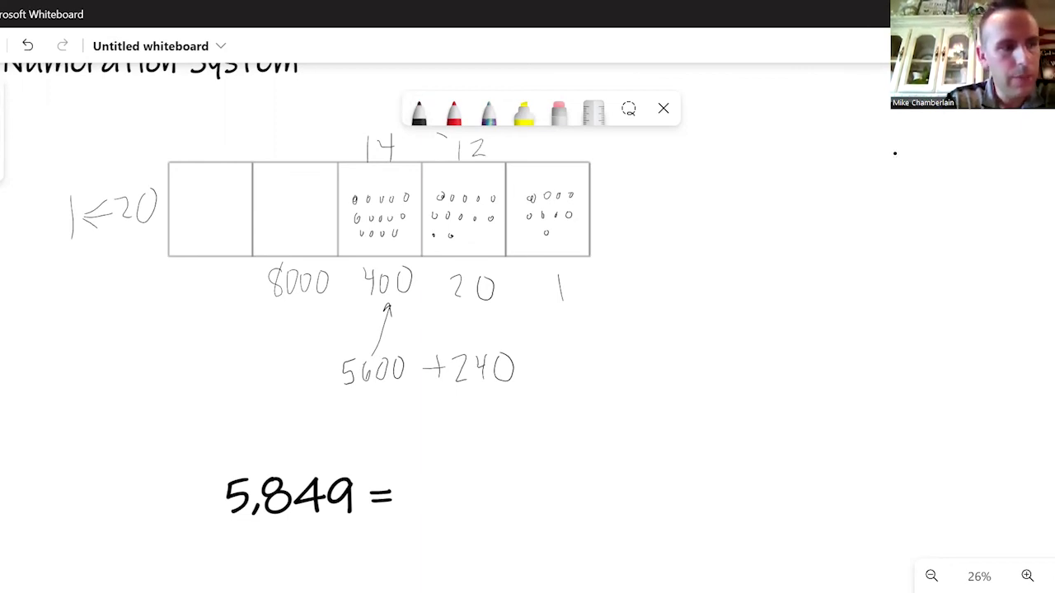
pyautogui.moveTo(562, 139); pyautogui.dragTo(559, 160)
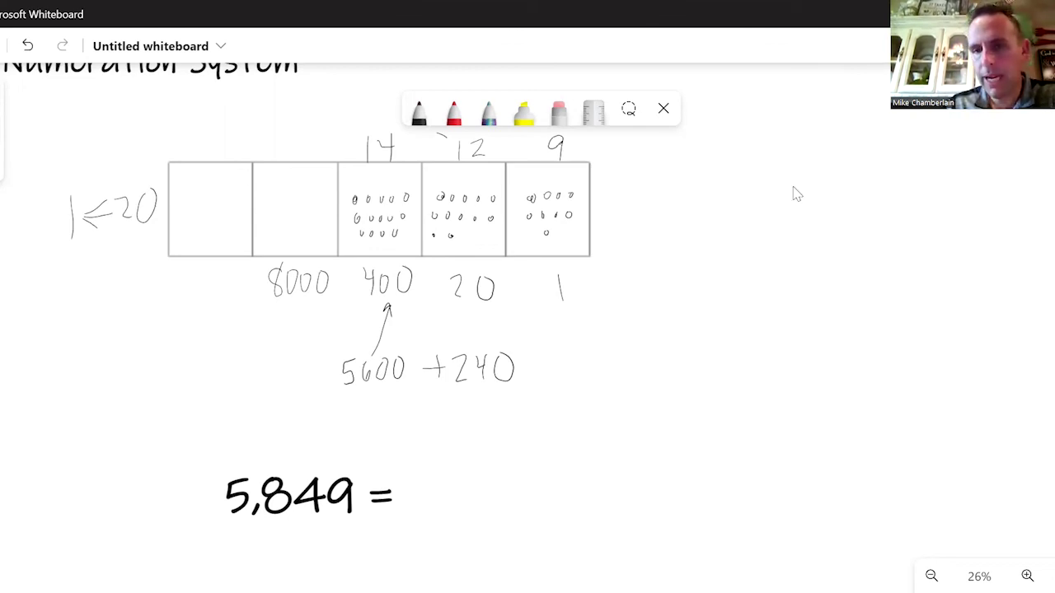
# Consult the Inupiaq numeral chart in Adobe Acrobat, return to the whiteboard, and handwrite the Inupiaq symbols for 14, 12 and 9 after "5,849 ="
pyautogui.hotkey('alt', 'Tab')
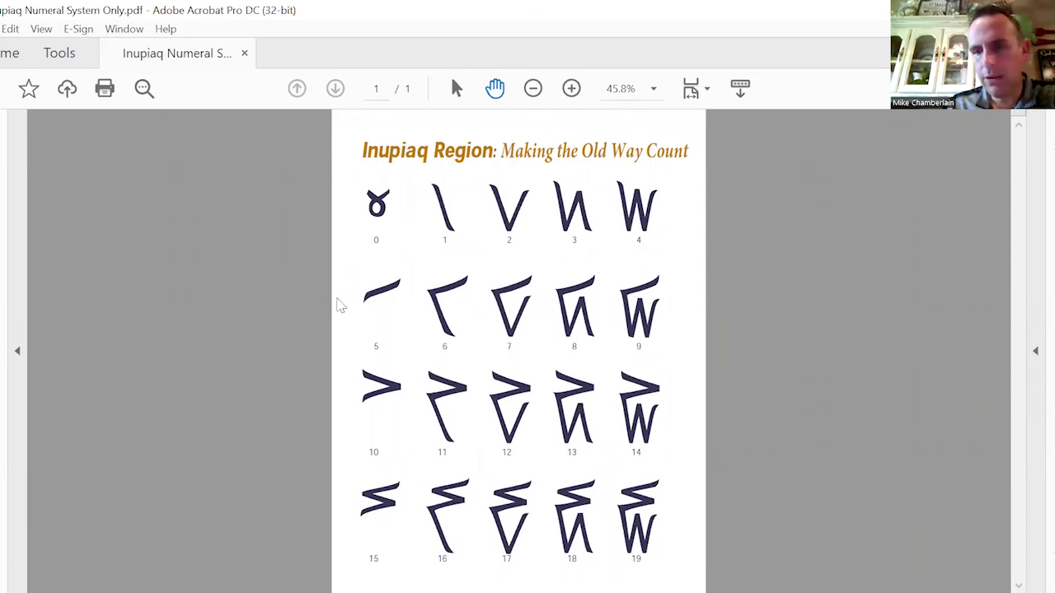
pyautogui.hotkey('alt', 'Tab')
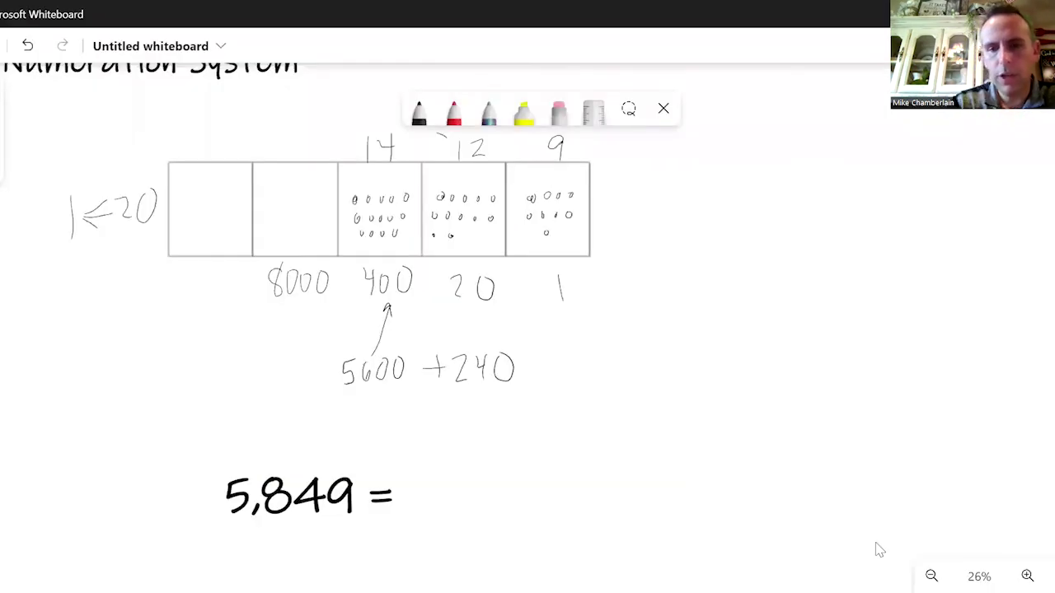
pyautogui.moveTo(445, 453)
pyautogui.mouseDown()
pyautogui.moveTo(489, 463)
pyautogui.moveTo(446, 473)
pyautogui.moveTo(458, 526)
pyautogui.moveTo(465, 484)
pyautogui.moveTo(477, 526)
pyautogui.moveTo(486, 490)
pyautogui.mouseUp()
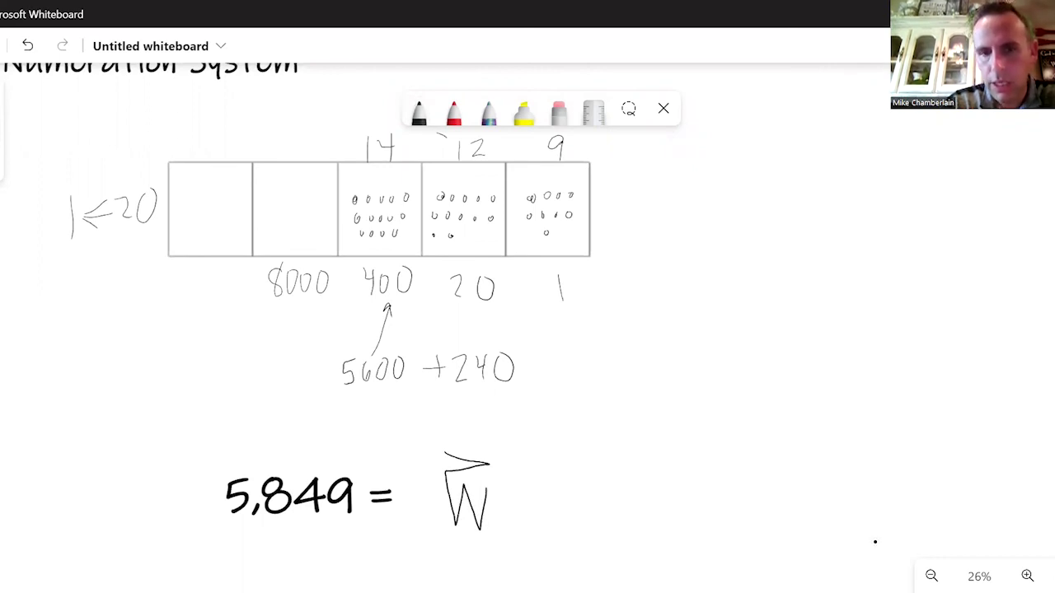
pyautogui.moveTo(537, 452)
pyautogui.mouseDown()
pyautogui.moveTo(582, 456)
pyautogui.moveTo(537, 472)
pyautogui.moveTo(558, 530)
pyautogui.moveTo(569, 486)
pyautogui.mouseUp()
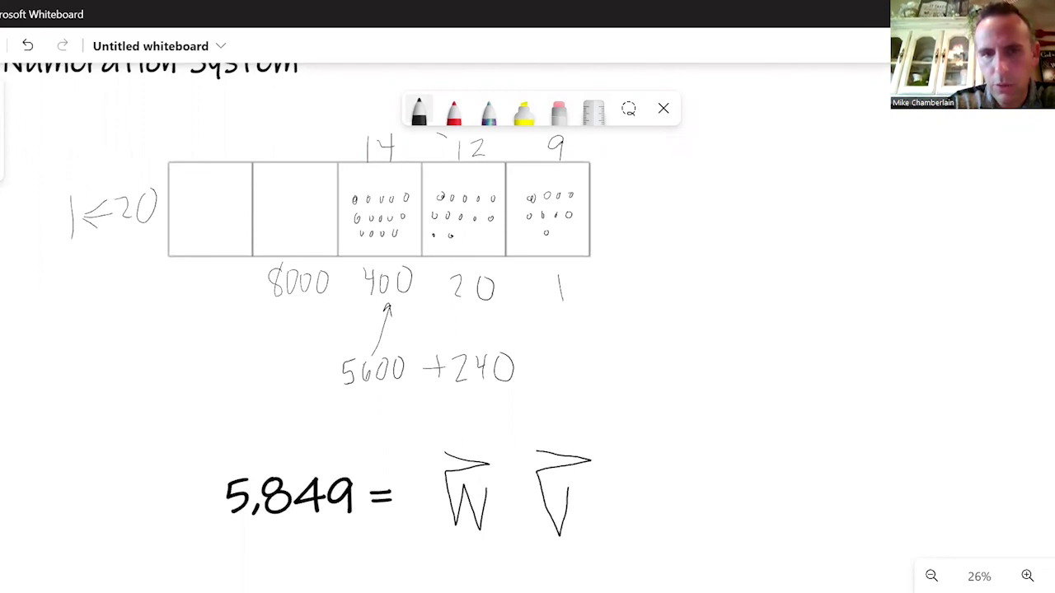
pyautogui.moveTo(667, 446)
pyautogui.mouseDown()
pyautogui.moveTo(618, 459)
pyautogui.moveTo(619, 526)
pyautogui.moveTo(657, 516)
pyautogui.moveTo(674, 532)
pyautogui.mouseUp()
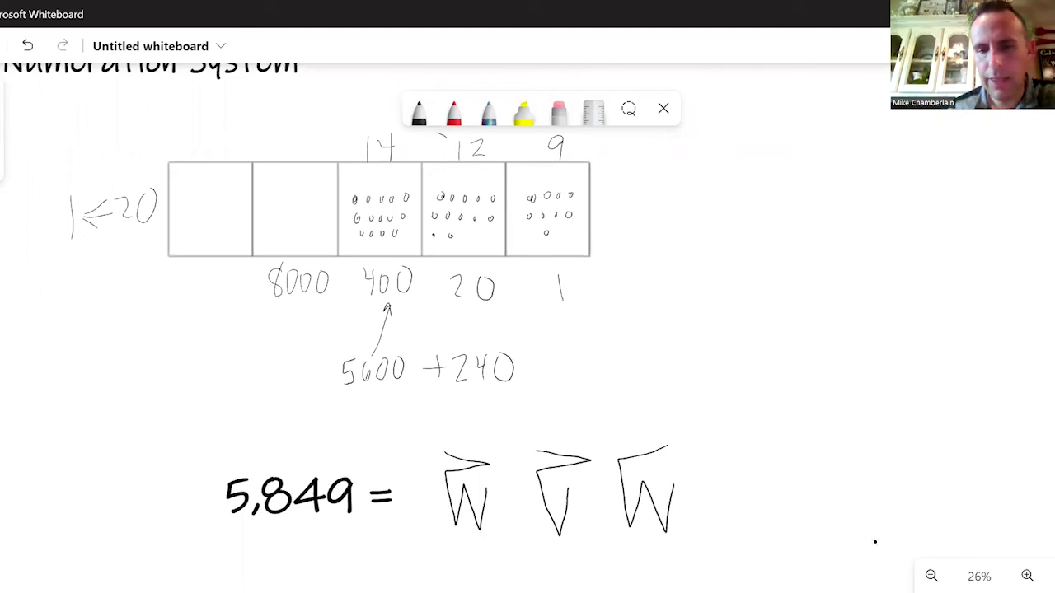